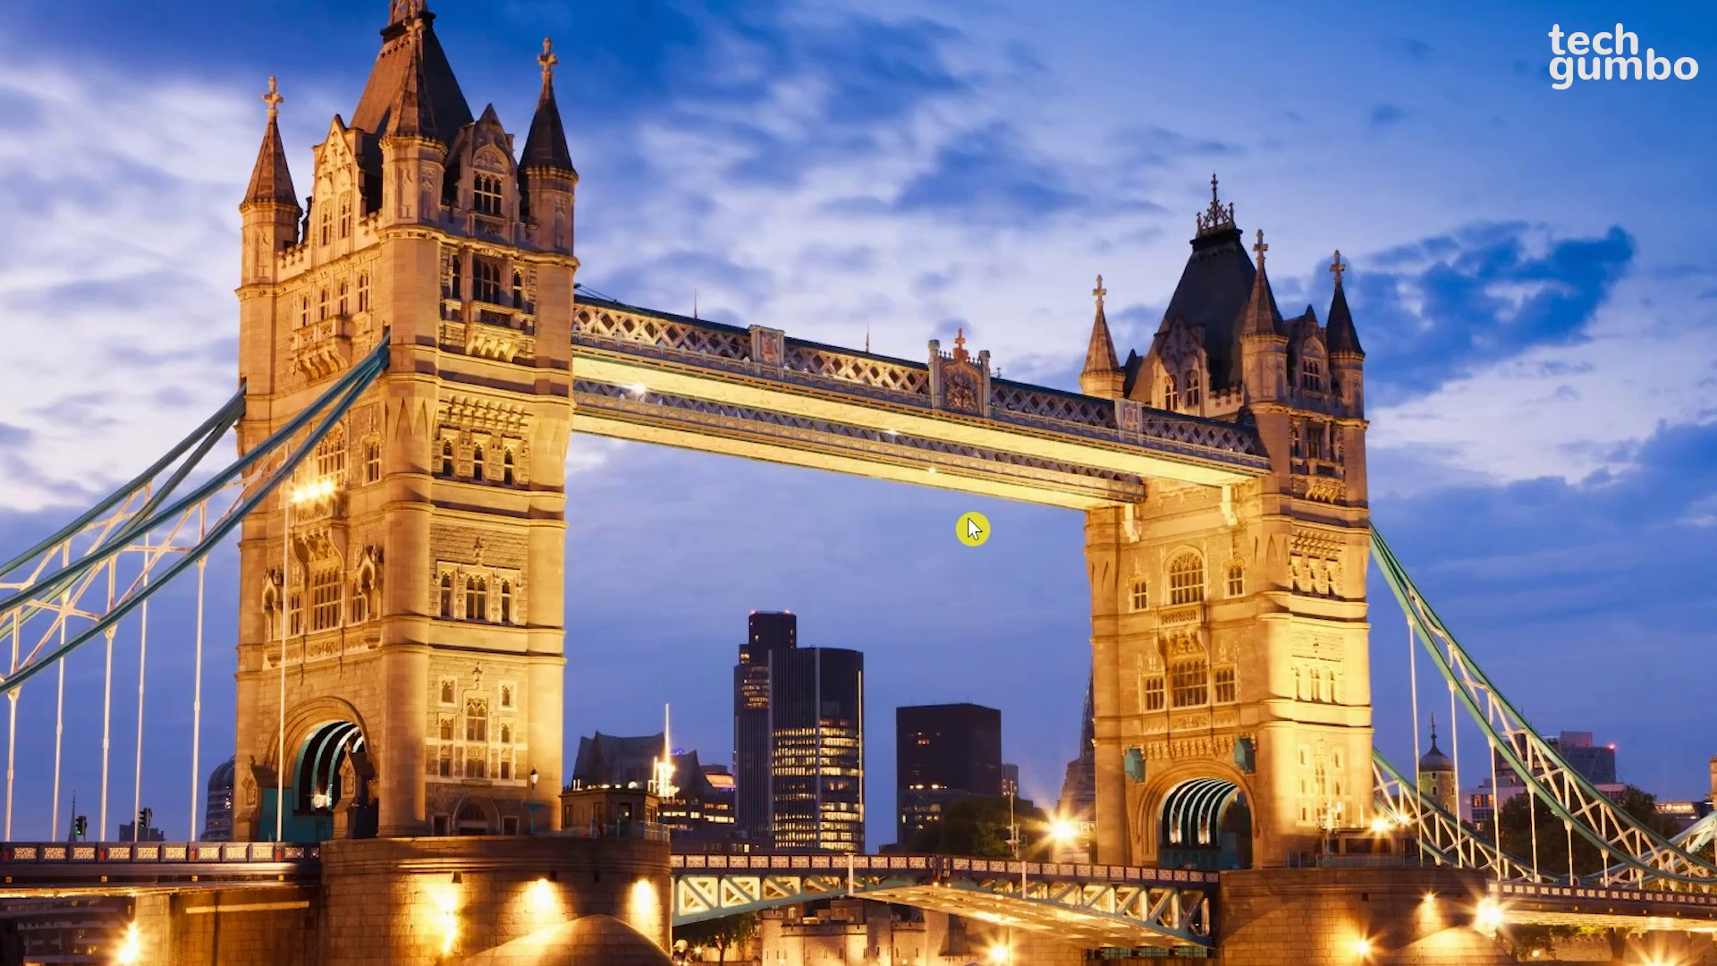
Go from Personalize > Themes to the Microsoft Store and open the Beautiful Sunsets theme page.
{"action": "right_click", "coordinate": [972, 528]}
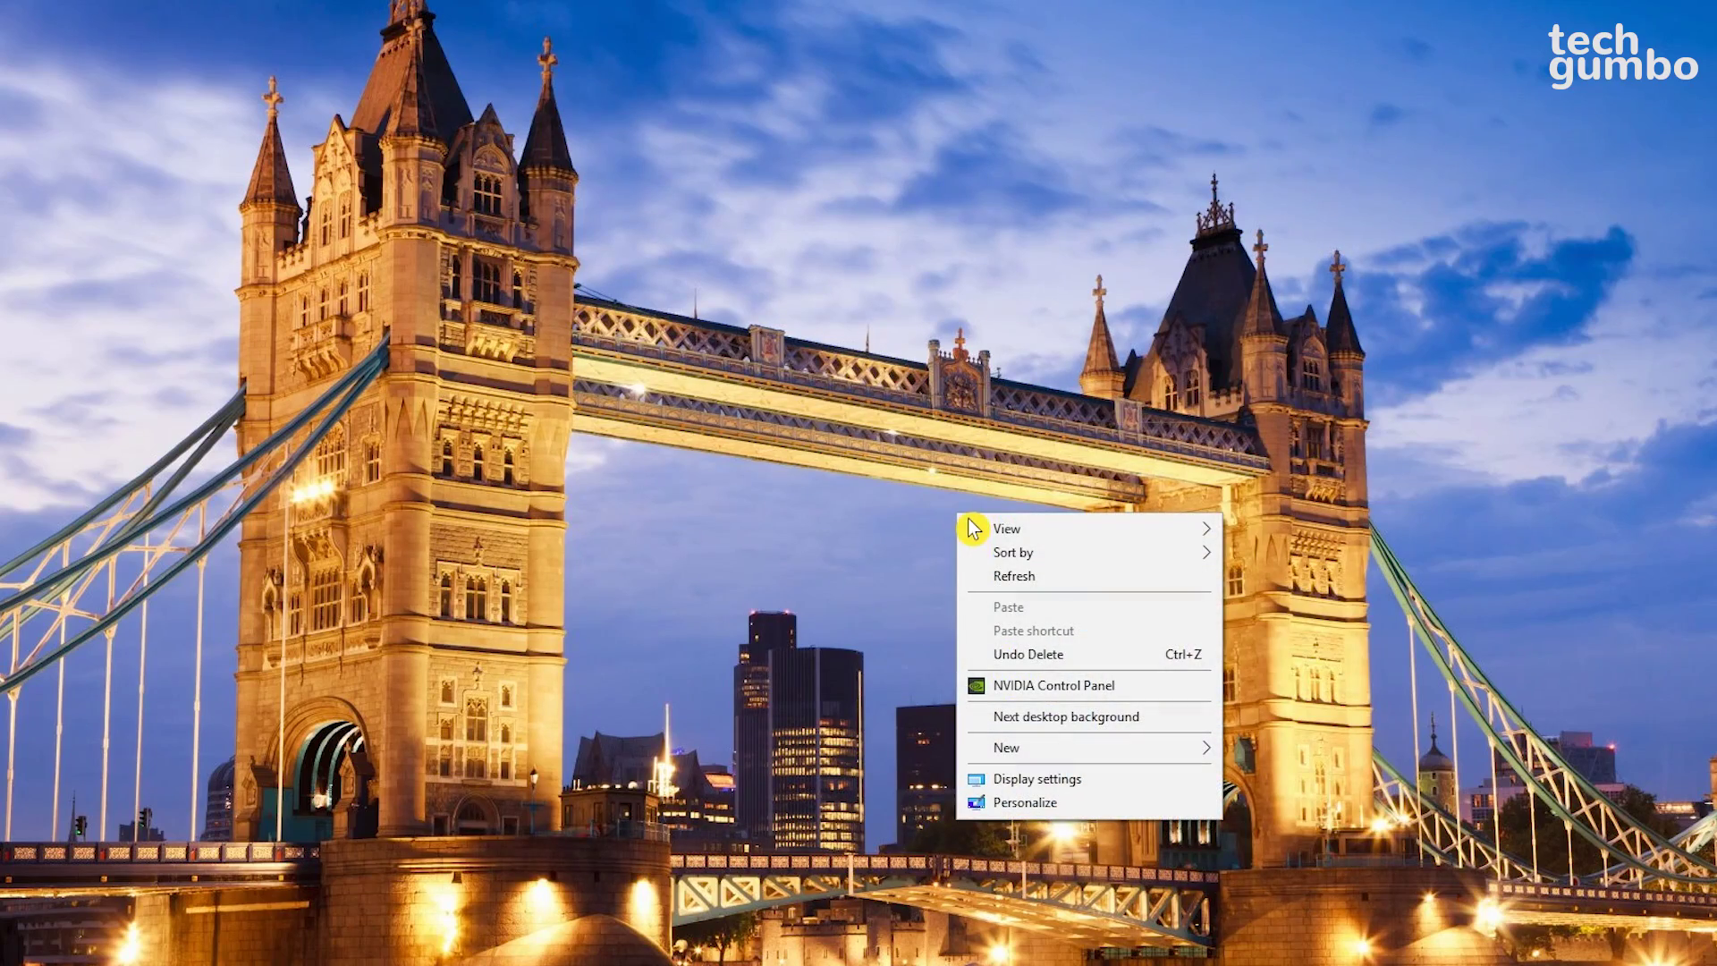
{"action": "left_click", "coordinate": [1058, 809]}
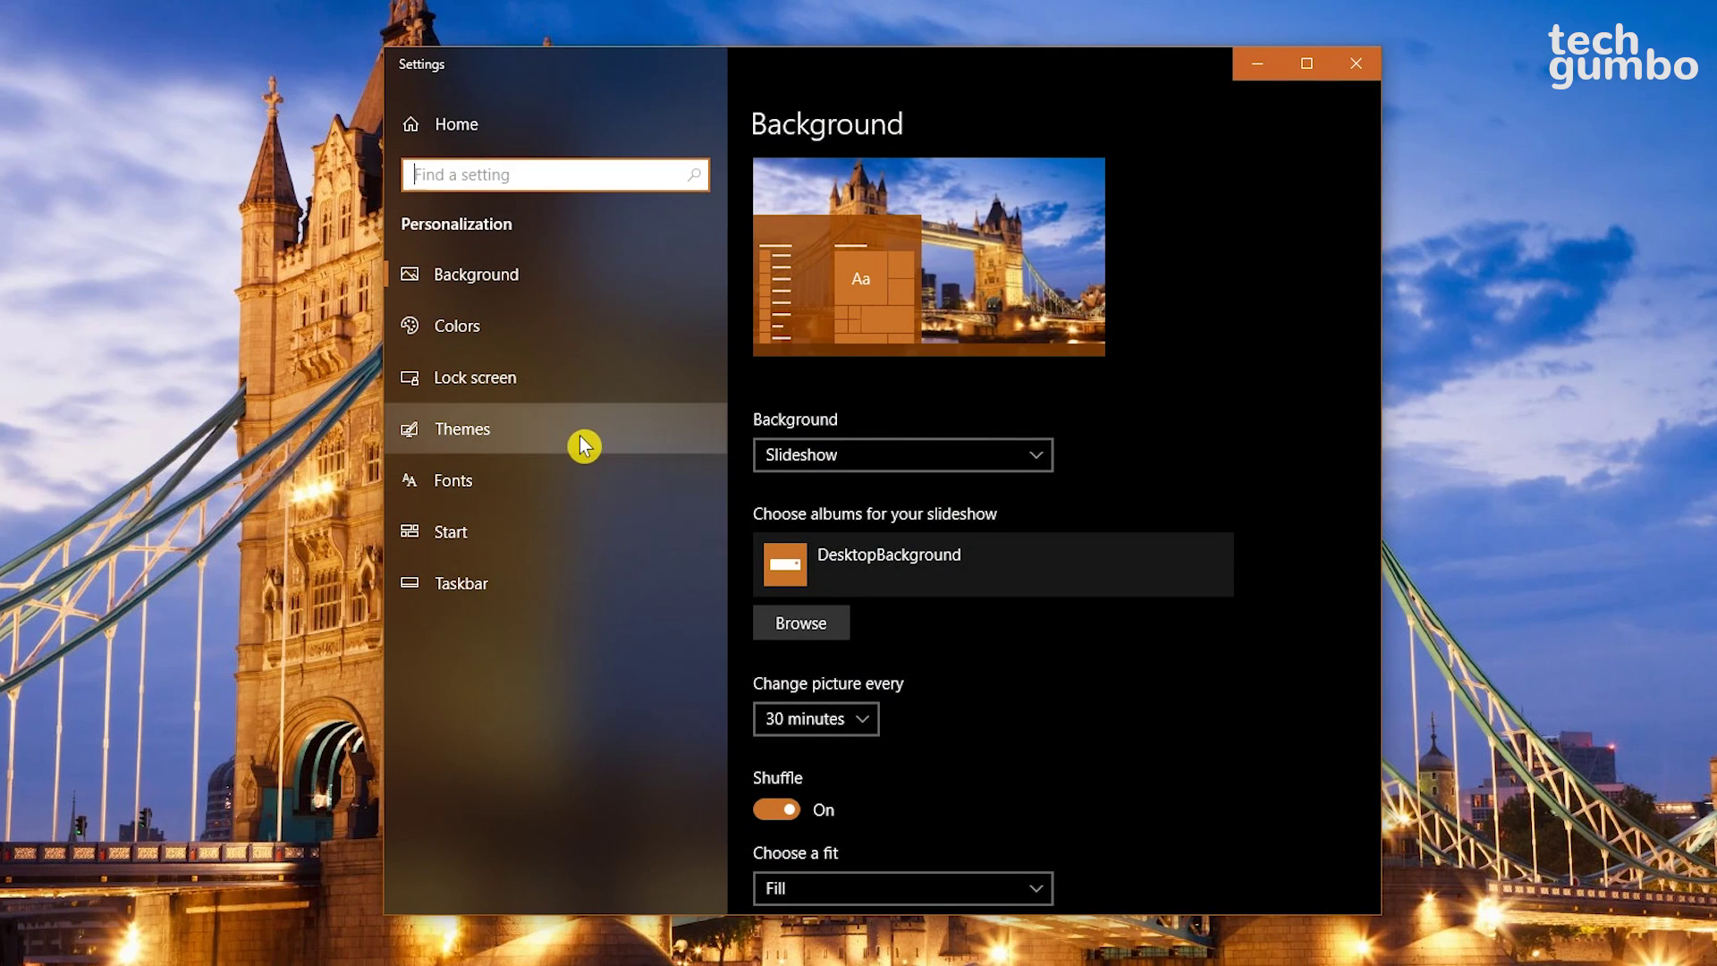
{"action": "left_click", "coordinate": [583, 444]}
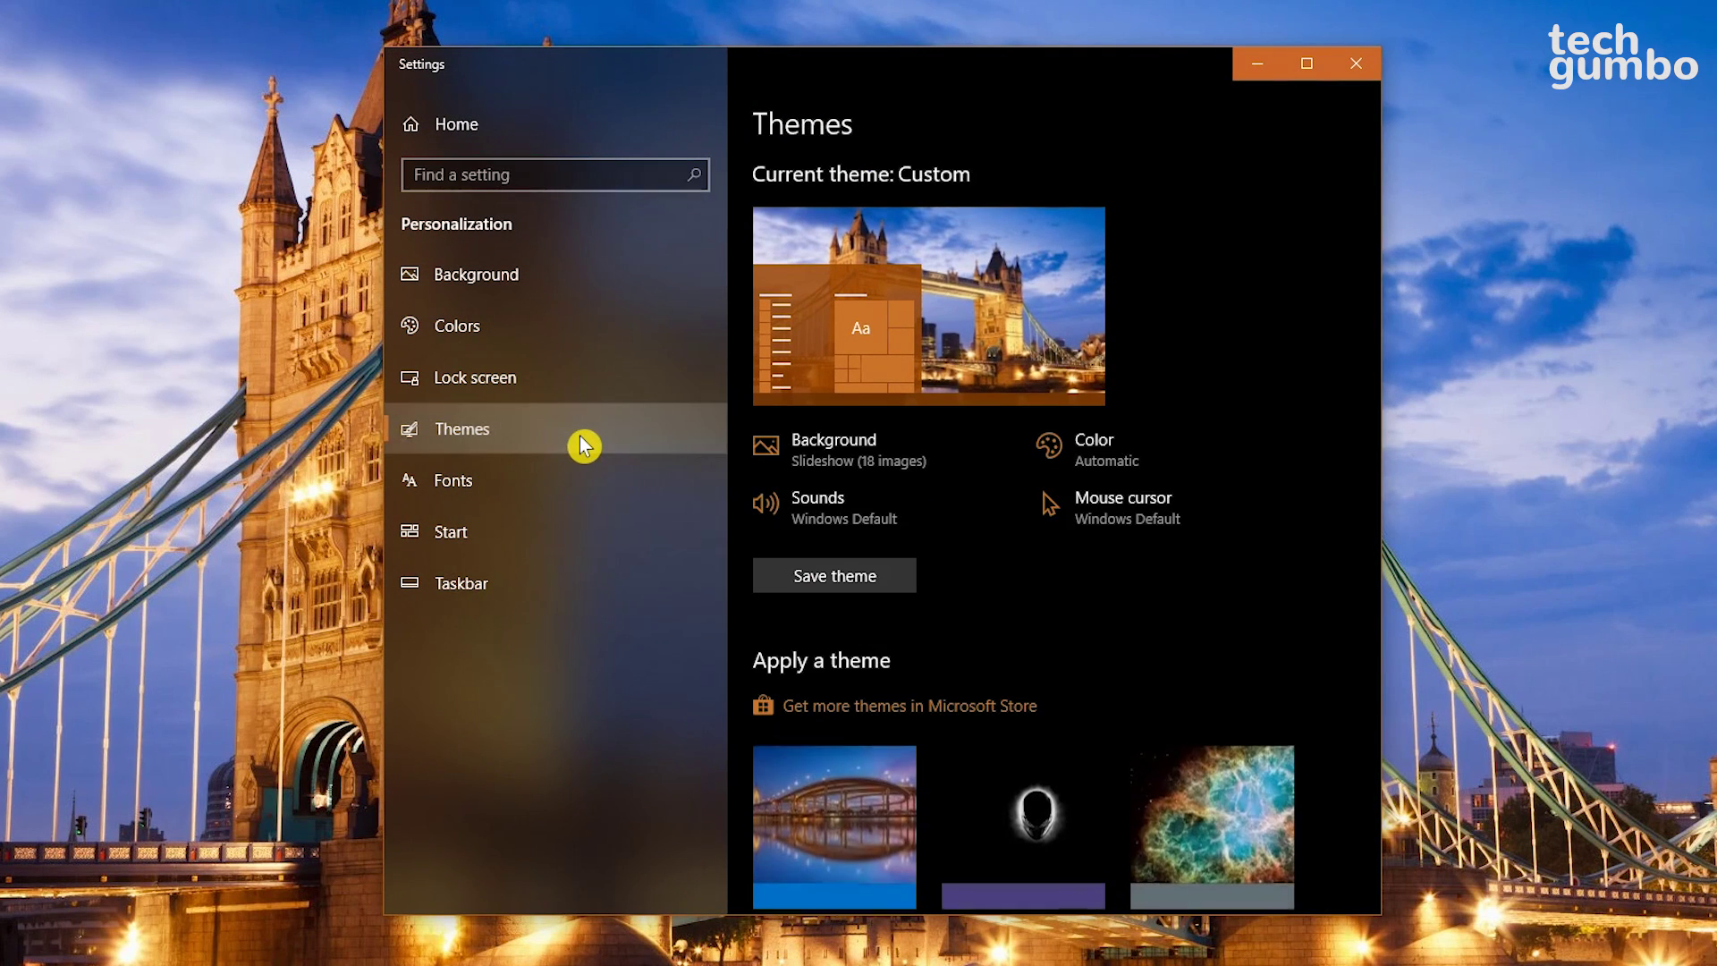
{"action": "left_click", "coordinate": [840, 713]}
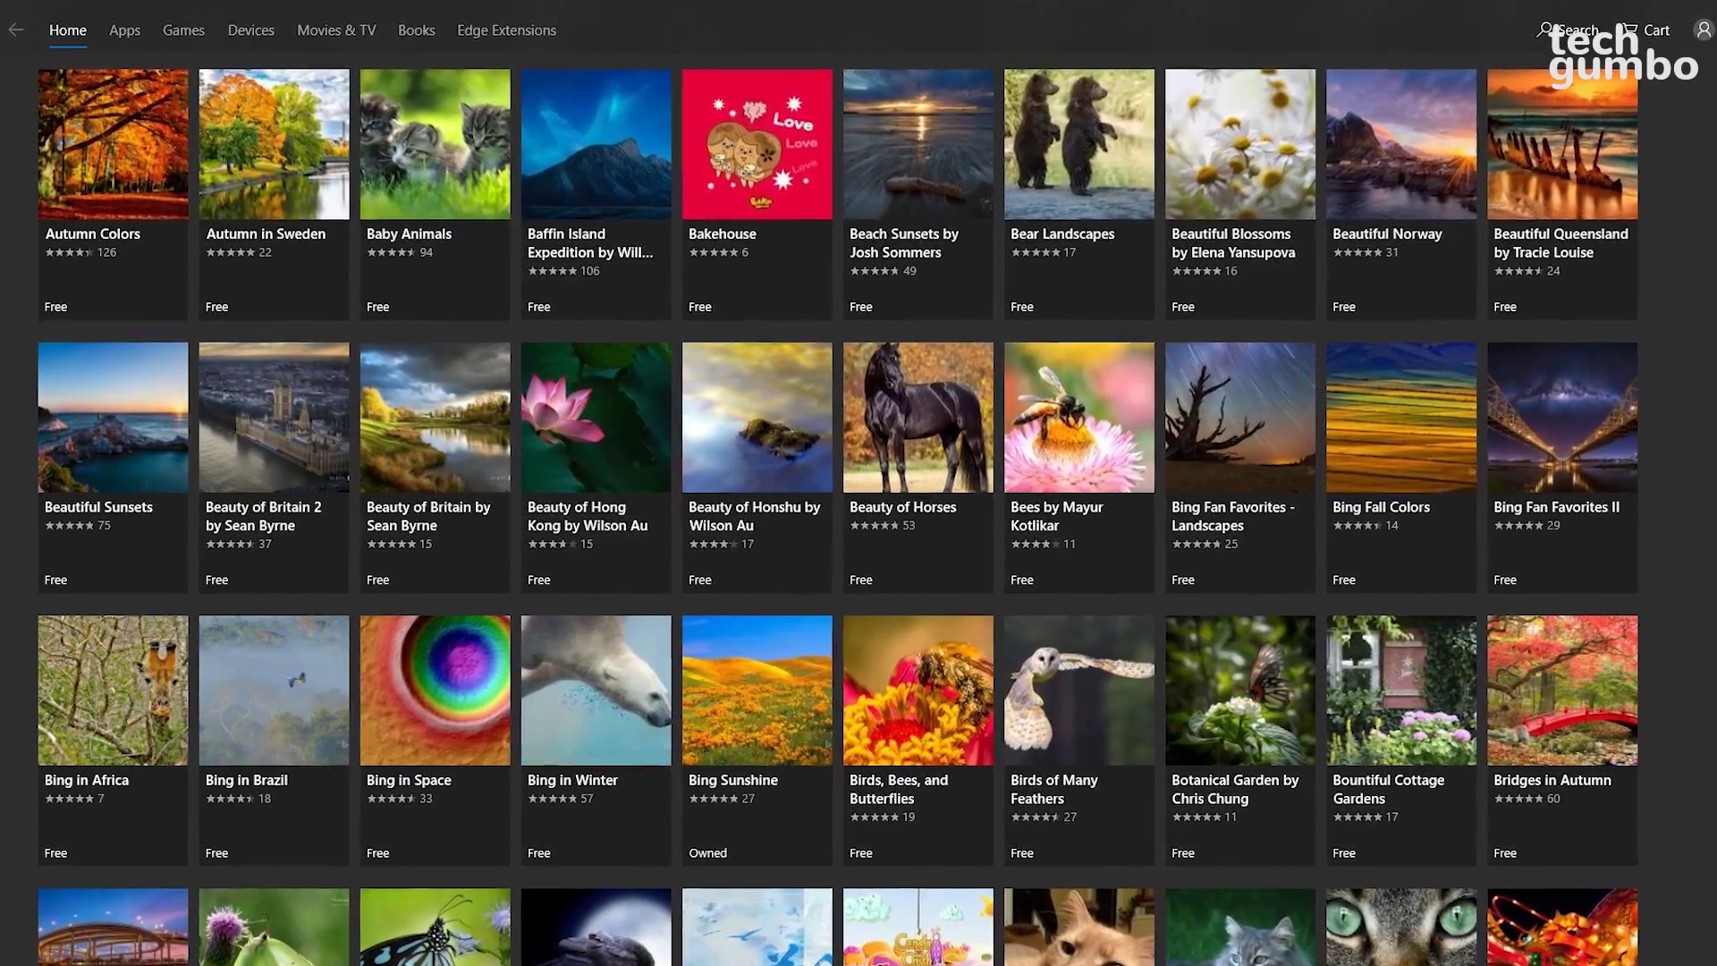
{"action": "left_click", "coordinate": [155, 459]}
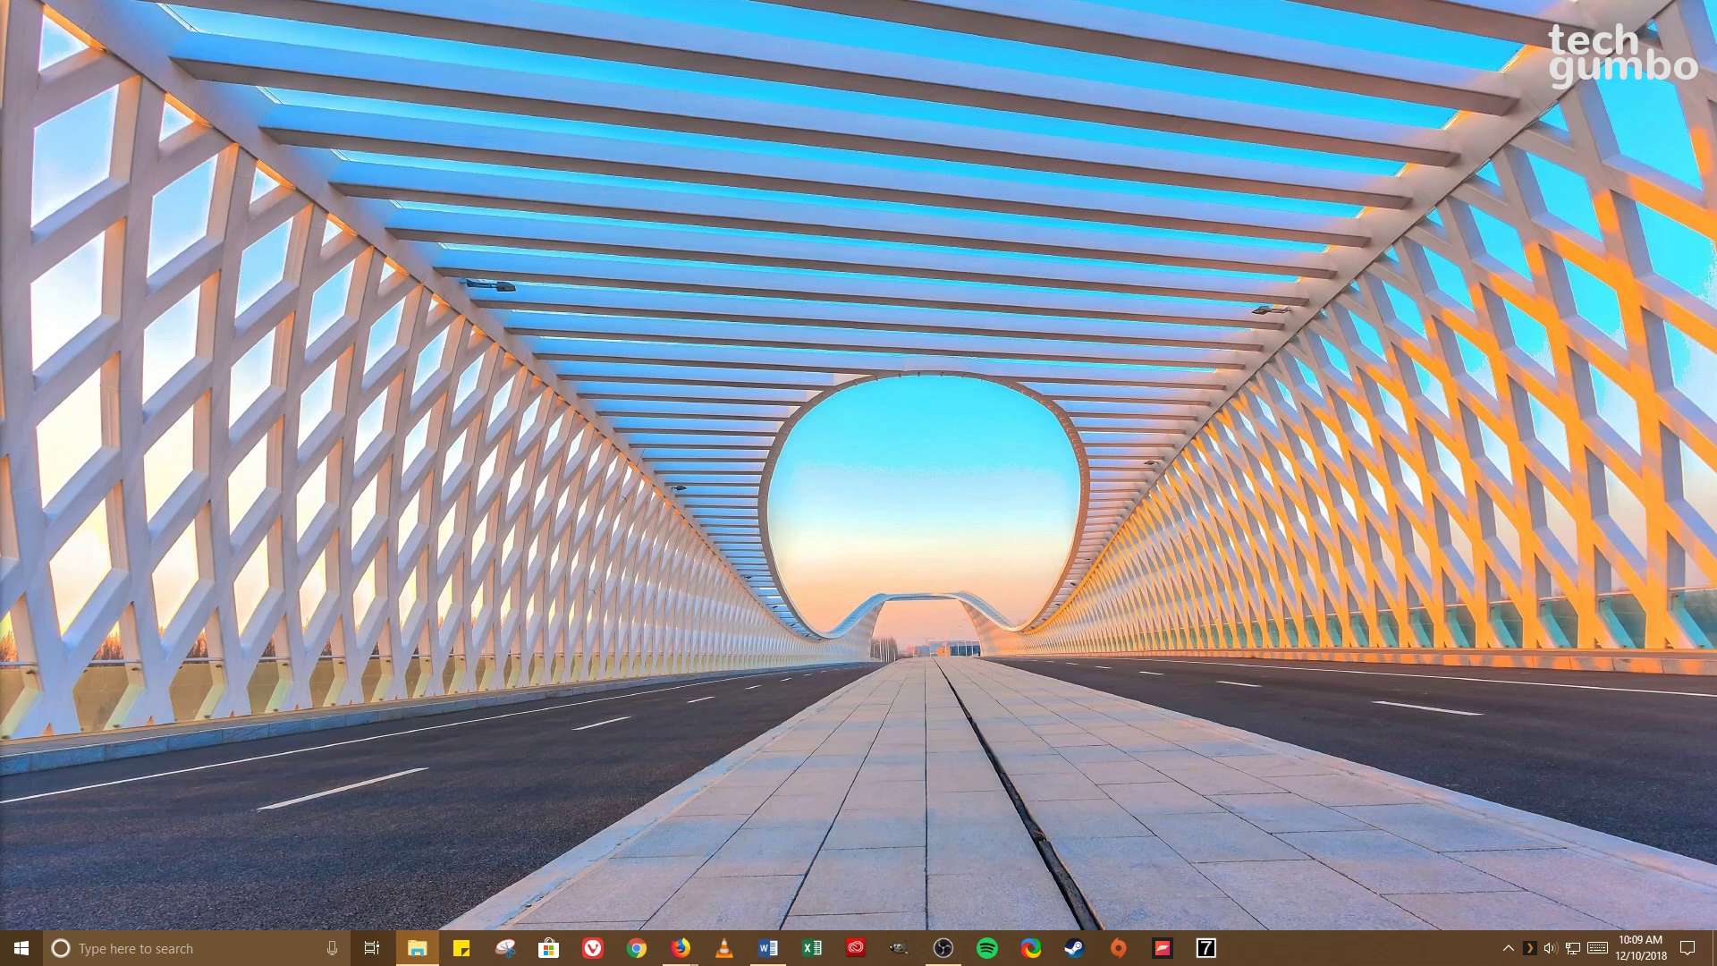
Turn on Use small taskbar buttons in the taskbar settings.
{"action": "right_click", "coordinate": [1346, 950]}
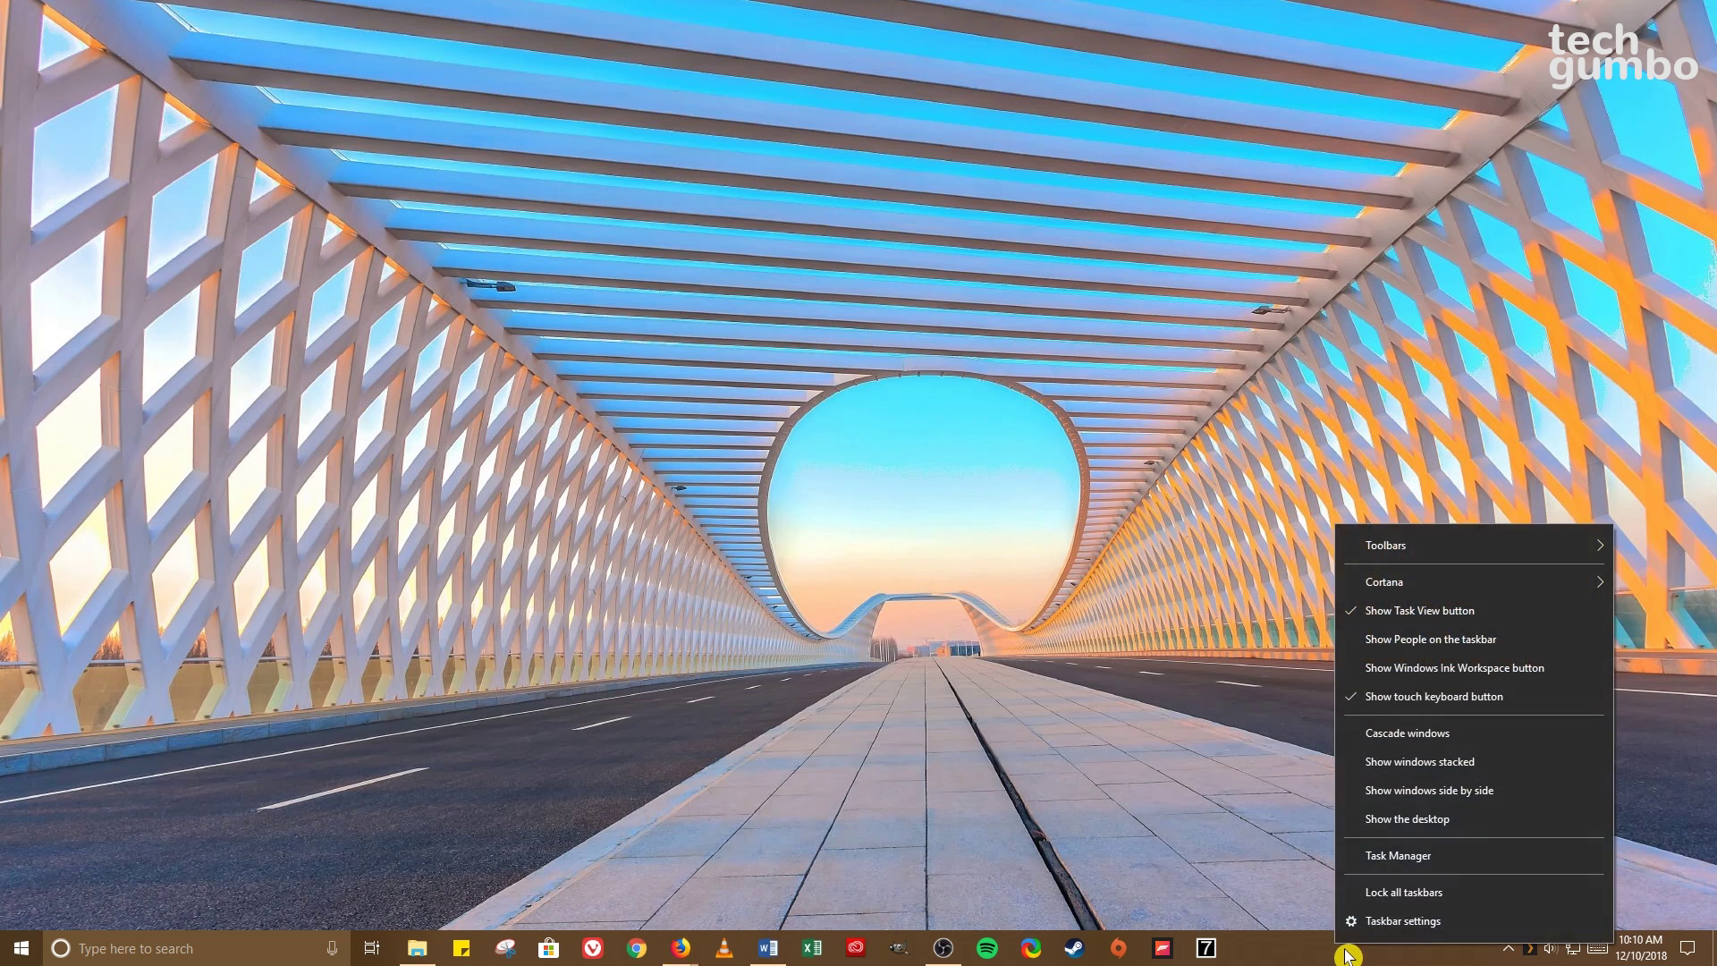
{"action": "left_click", "coordinate": [1402, 922]}
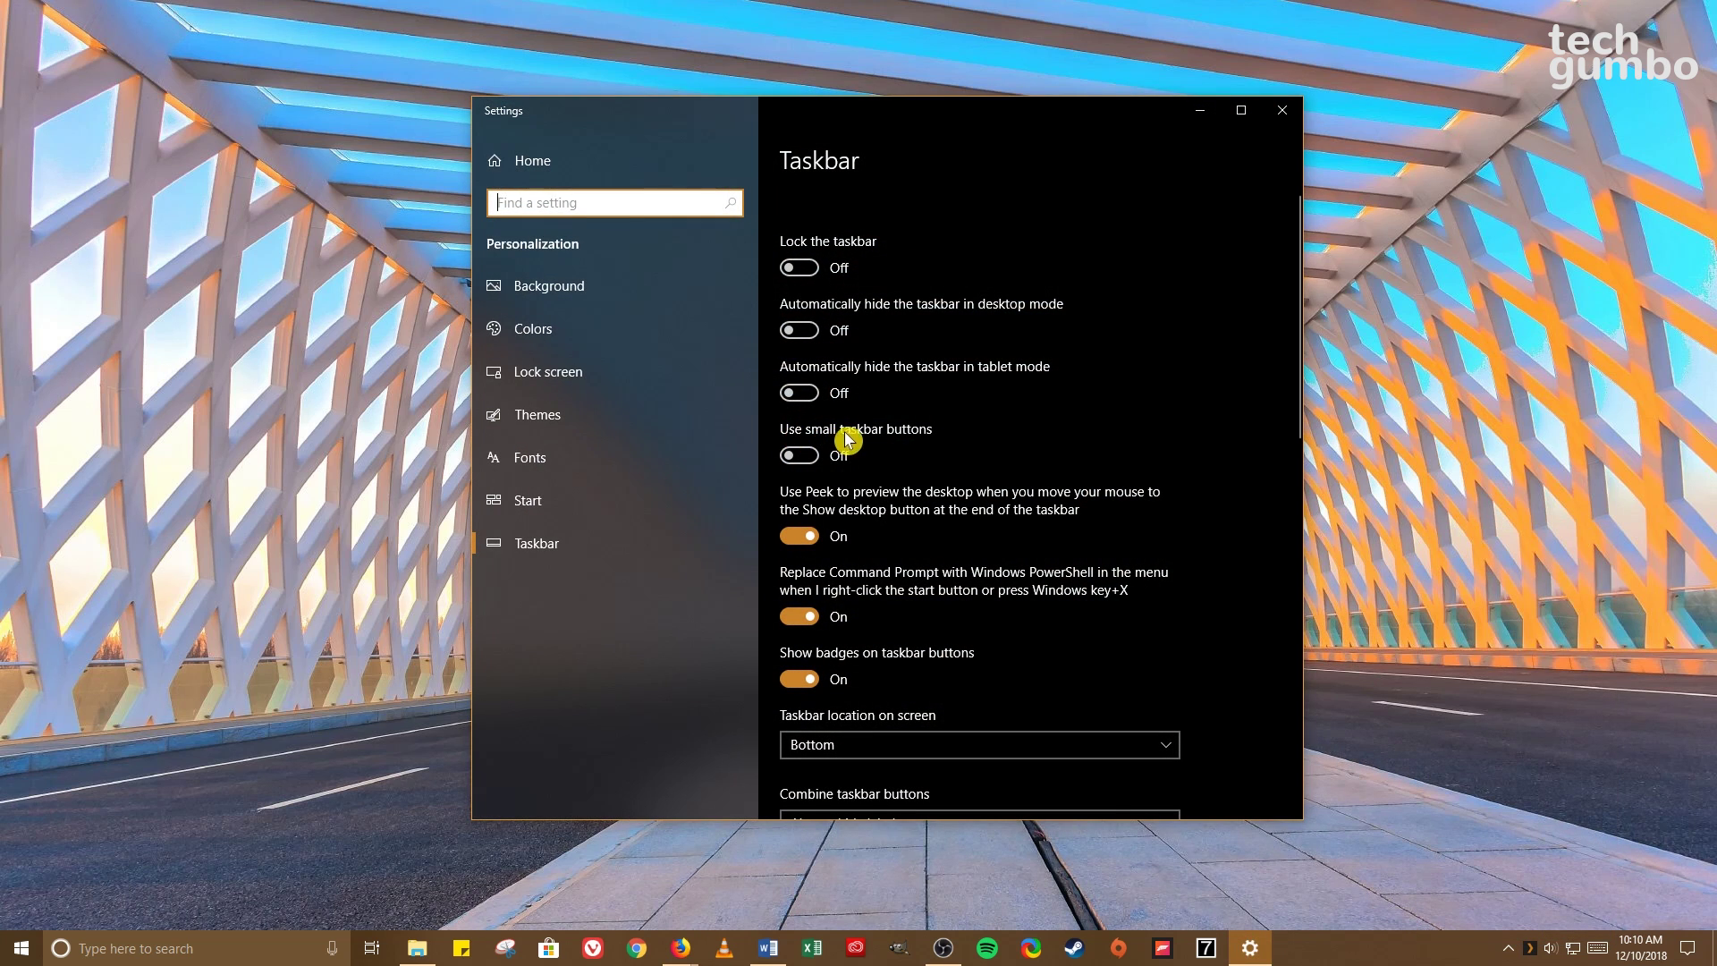
{"action": "left_click", "coordinate": [807, 457]}
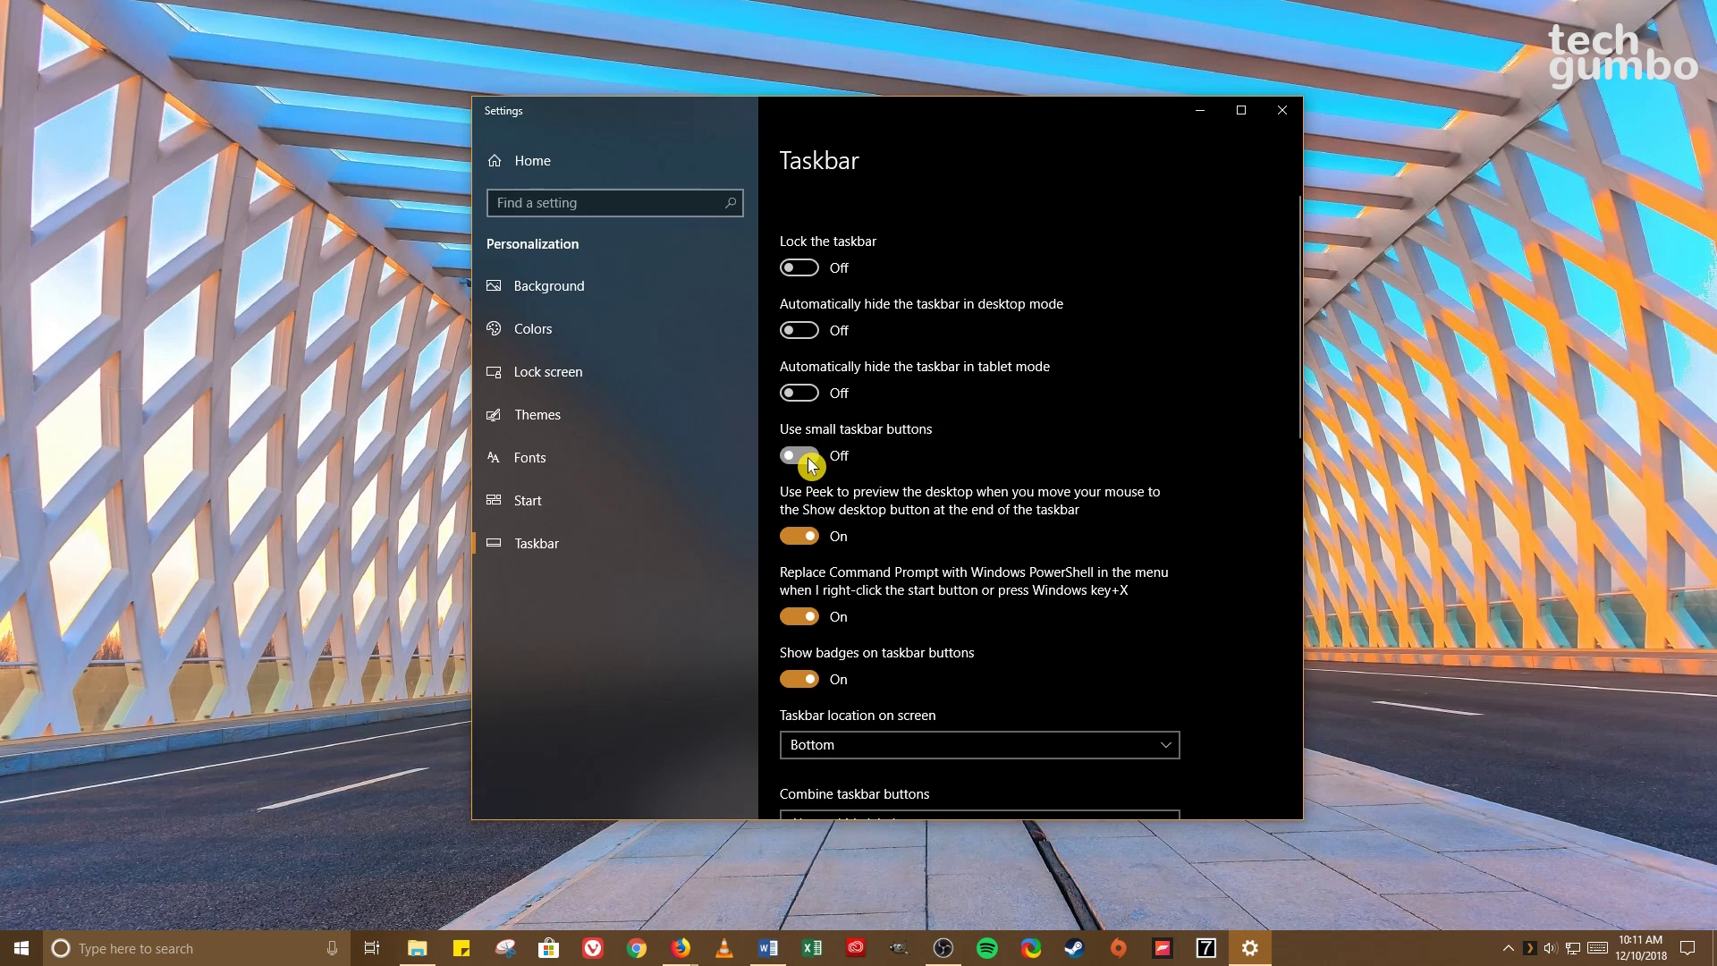
Choose the blue swatch as the Windows accent colour.
{"action": "left_click", "coordinate": [610, 342]}
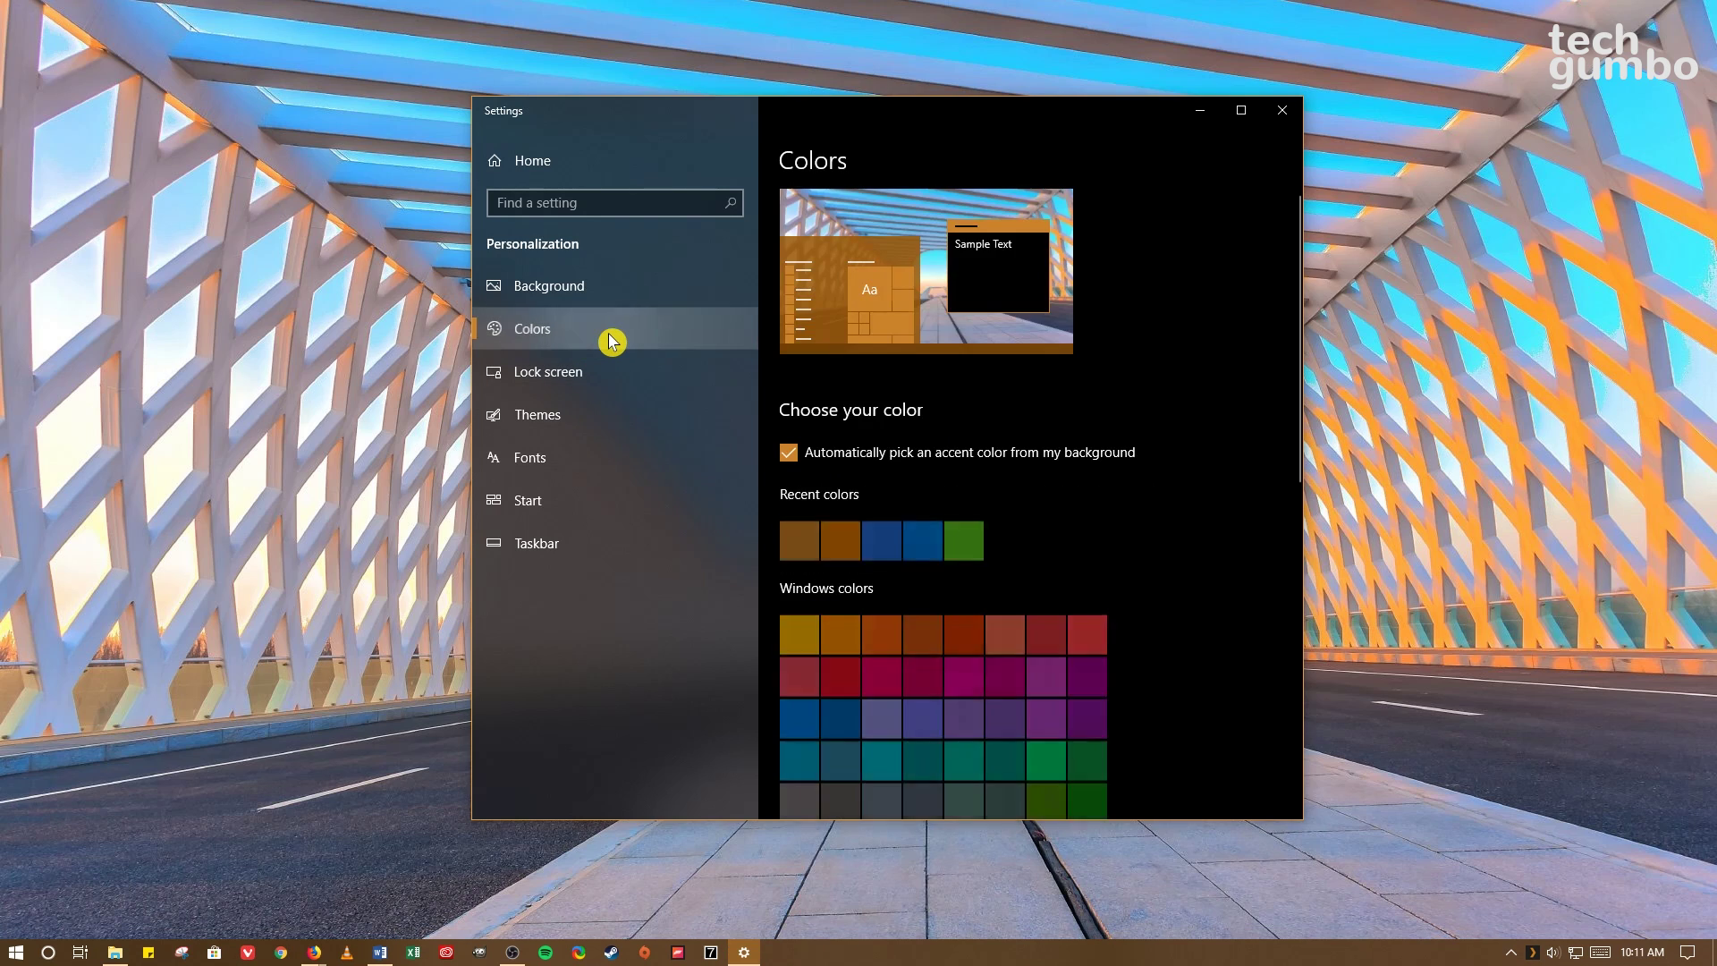
{"action": "left_click", "coordinate": [798, 707]}
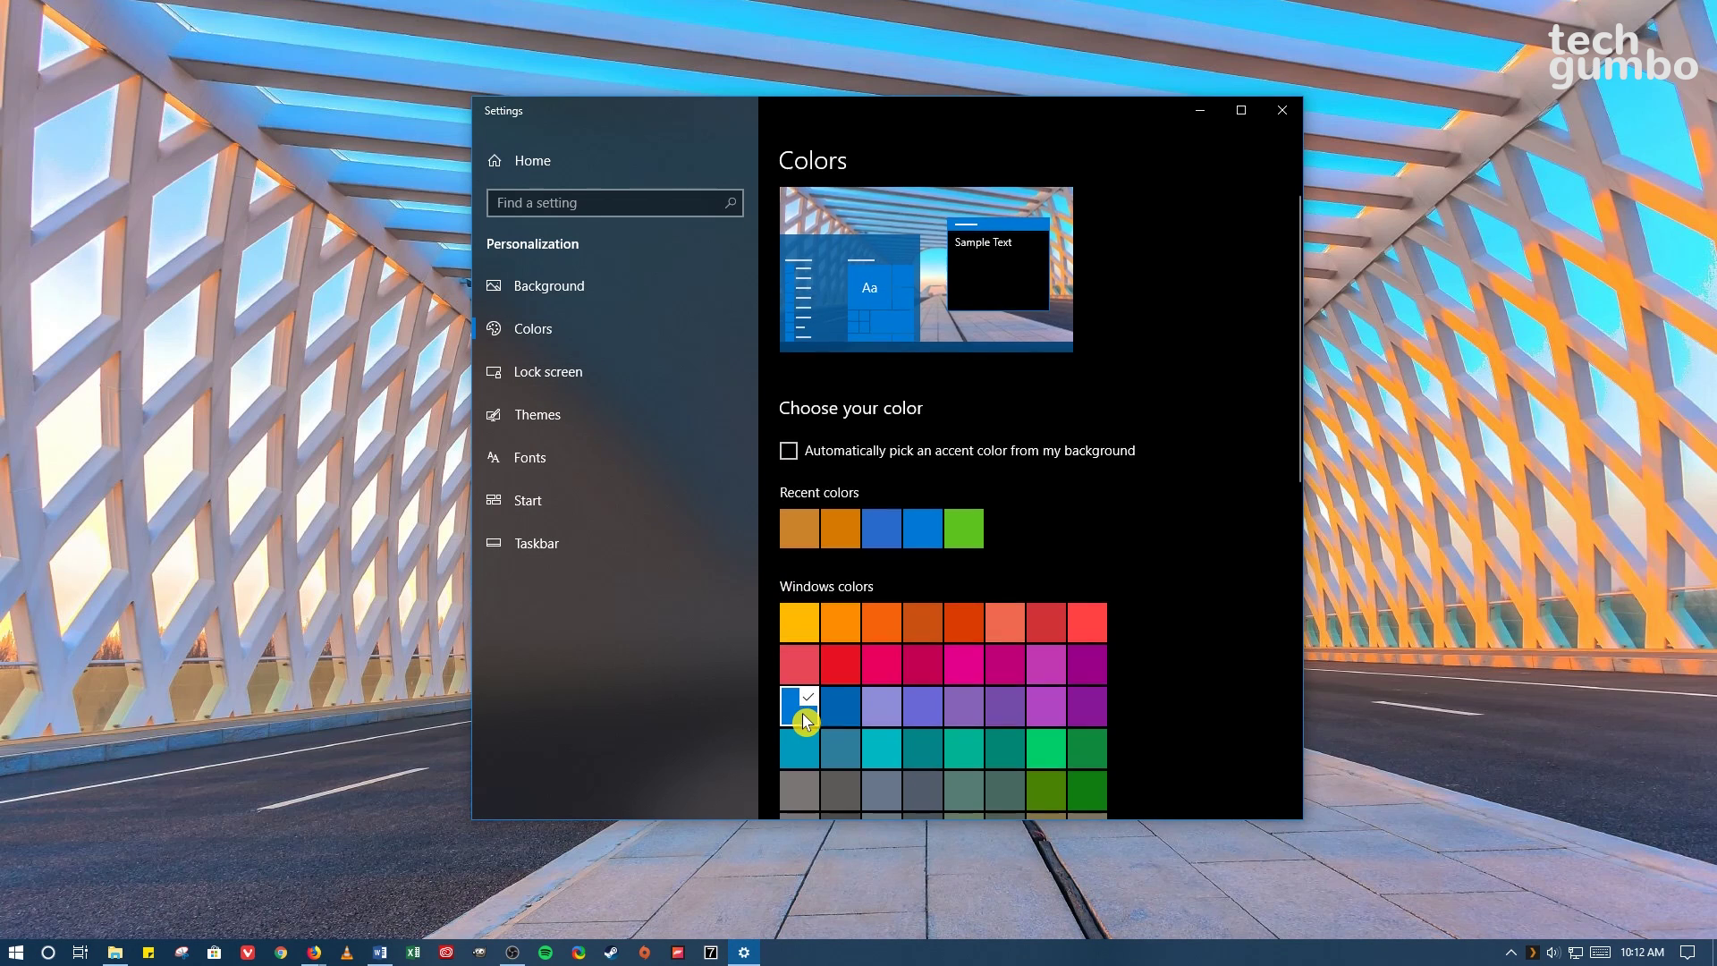
{"action": "scroll", "coordinate": [807, 721], "scroll_direction": "down", "scroll_amount": 3}
{"action": "scroll", "coordinate": [805, 722], "scroll_direction": "down", "scroll_amount": 3}
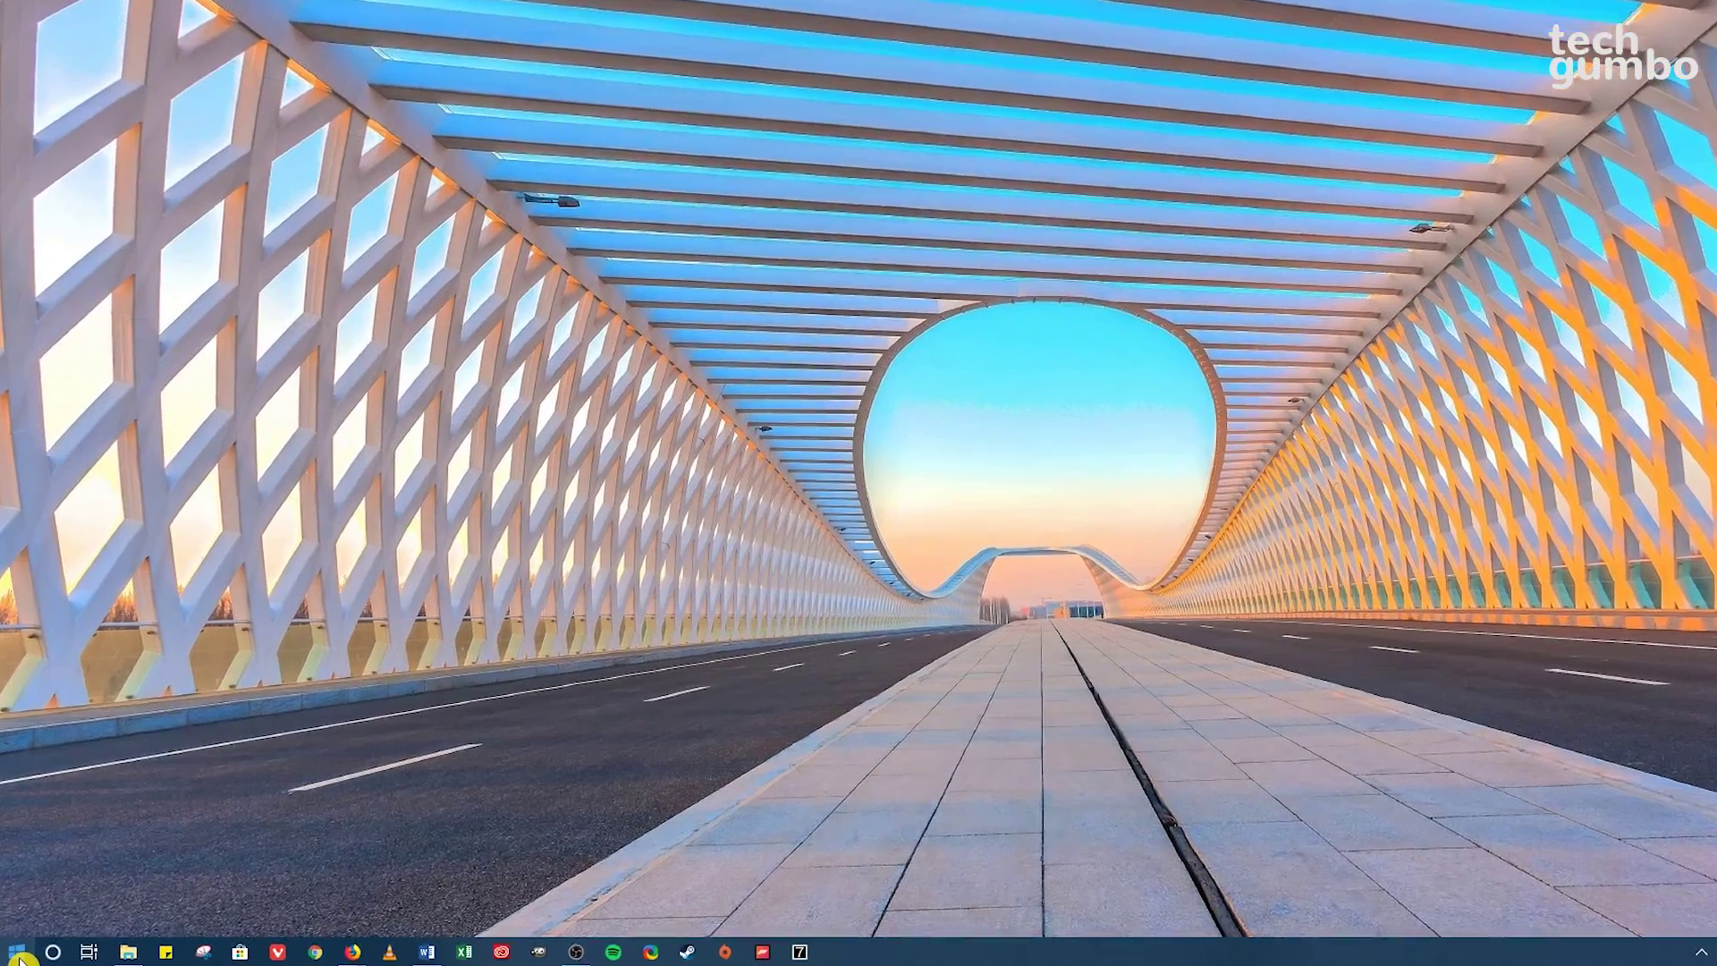
In Classic Start Menu settings, turn on taskbar customization.
{"action": "right_click", "coordinate": [15, 952]}
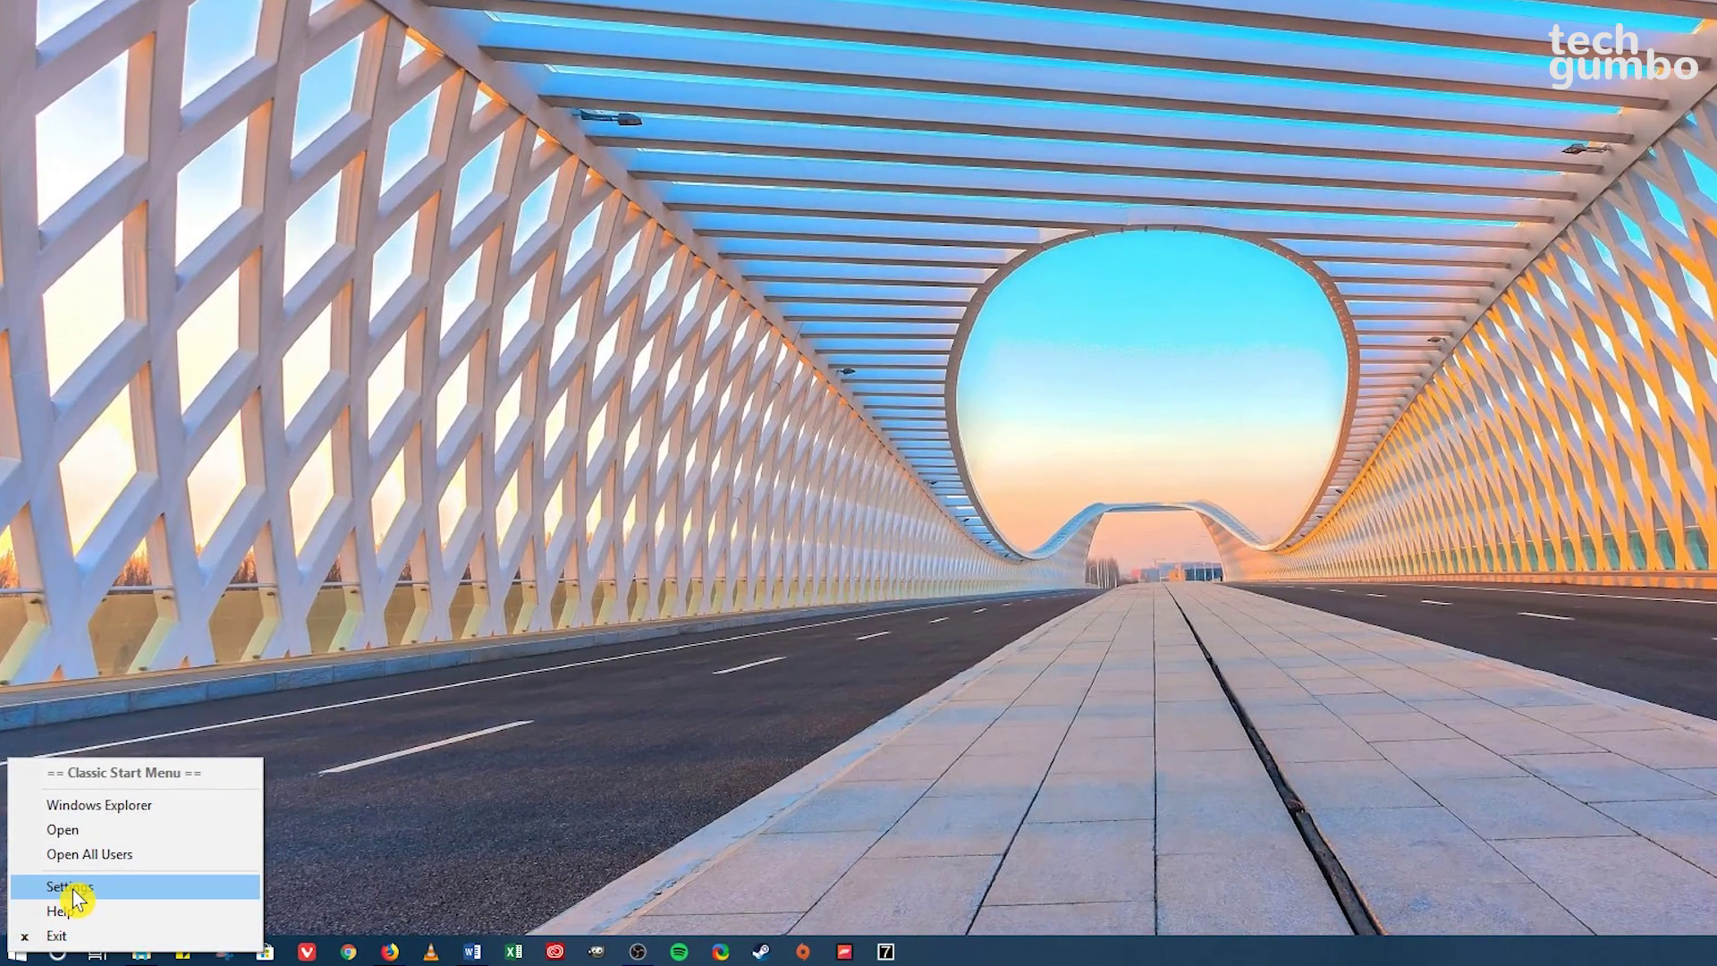
{"action": "left_click", "coordinate": [71, 887]}
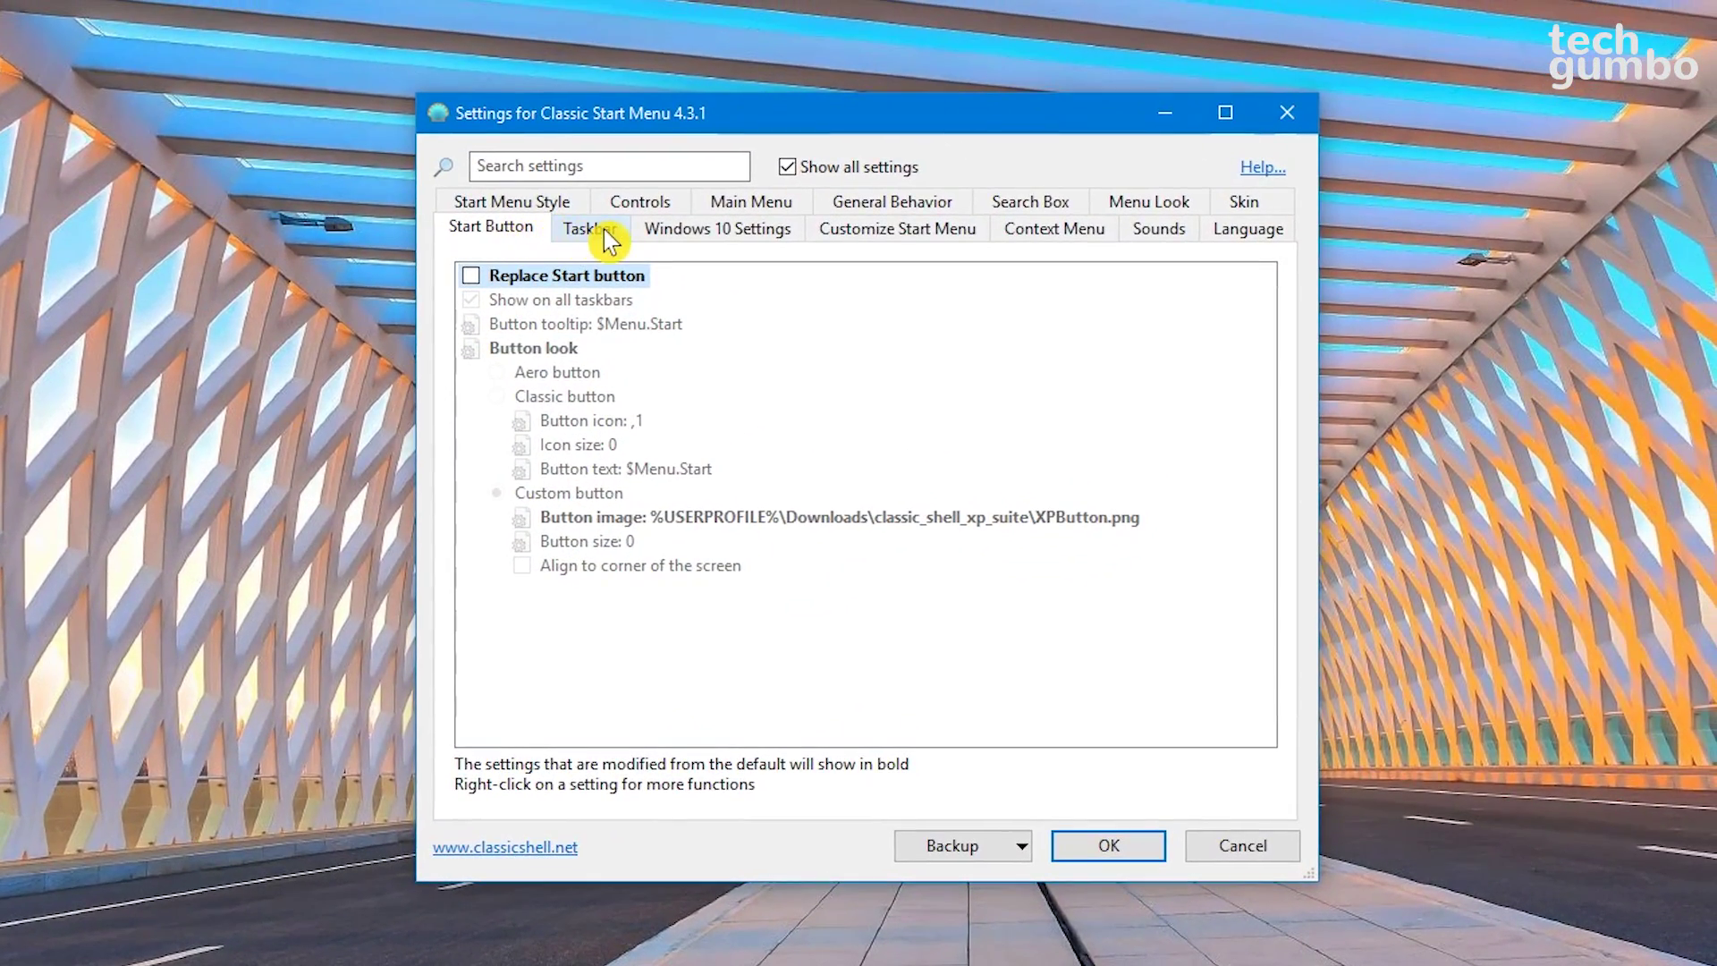
{"action": "left_click", "coordinate": [582, 231]}
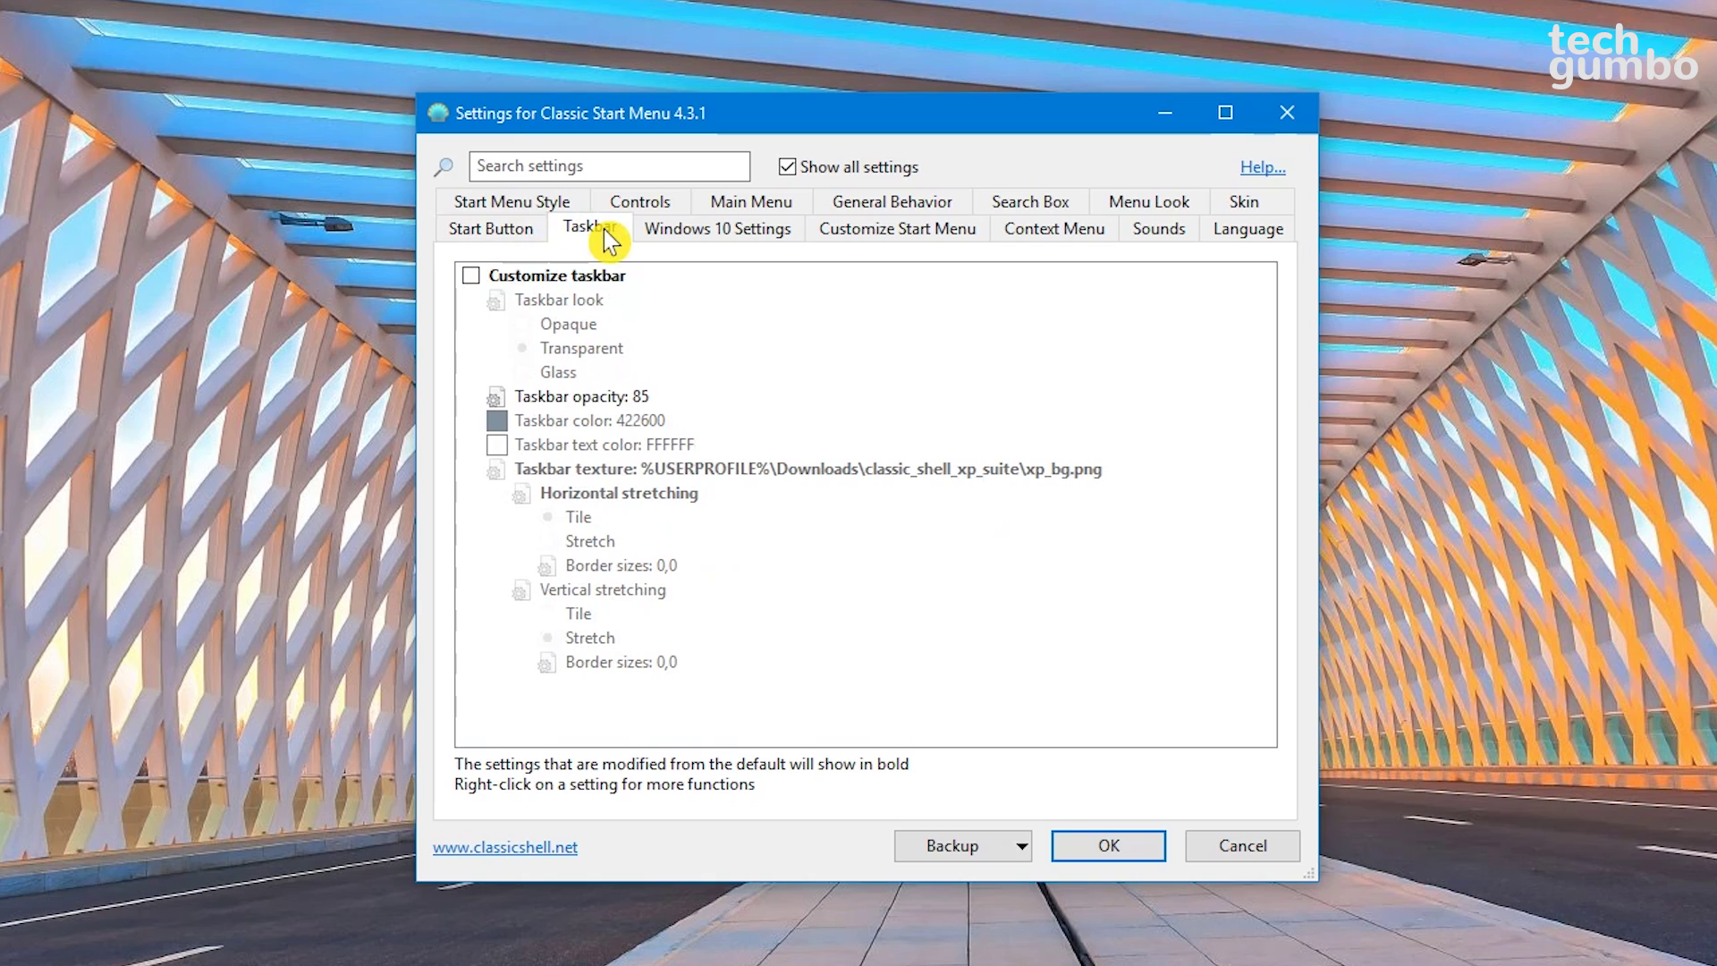
{"action": "left_click", "coordinate": [471, 277]}
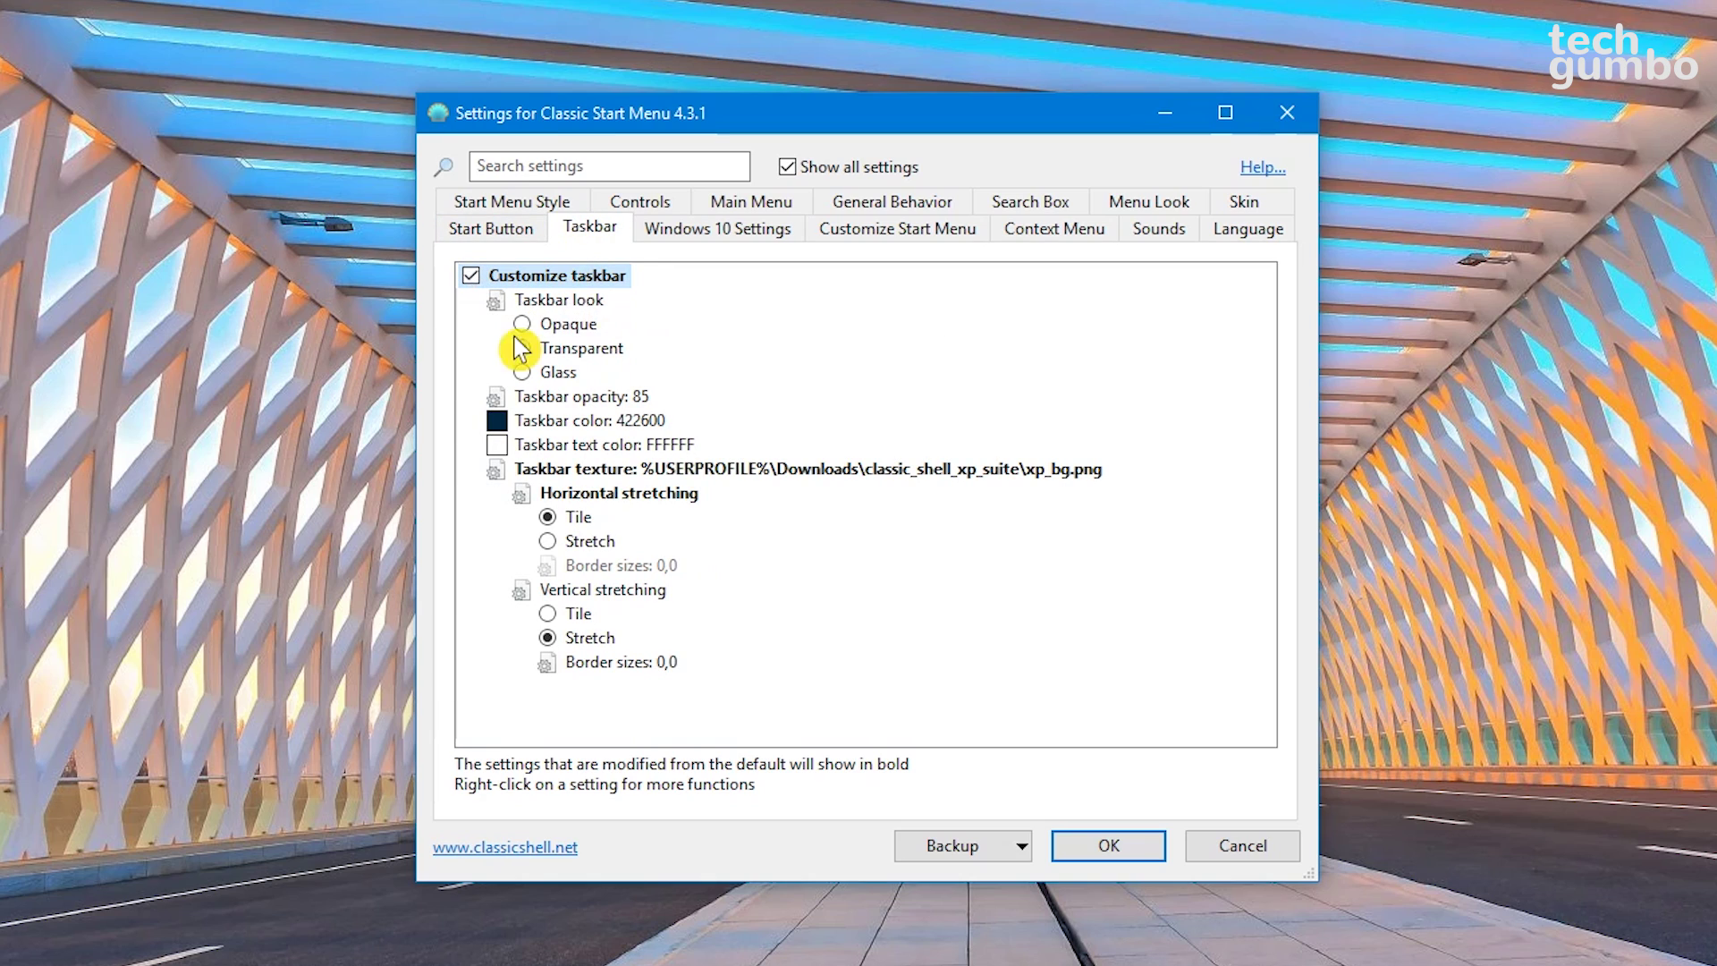
Set the taskbar texture image to xp_bg.png.
{"action": "left_click", "coordinate": [577, 480]}
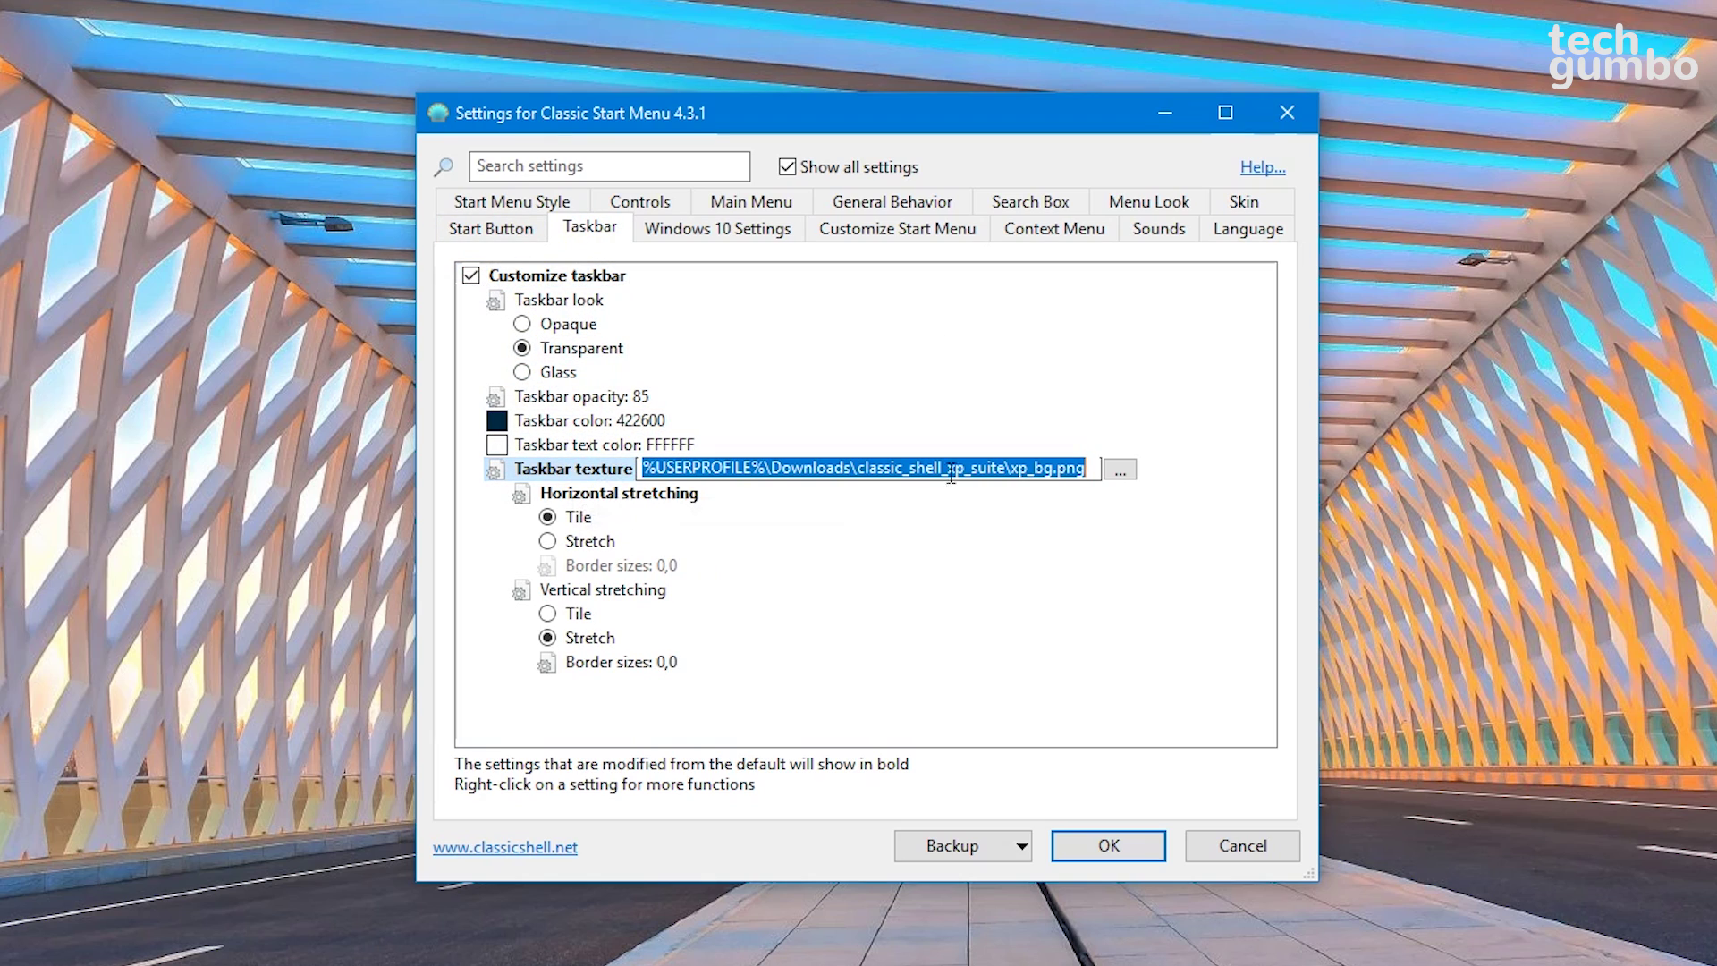
{"action": "left_click", "coordinate": [1120, 472]}
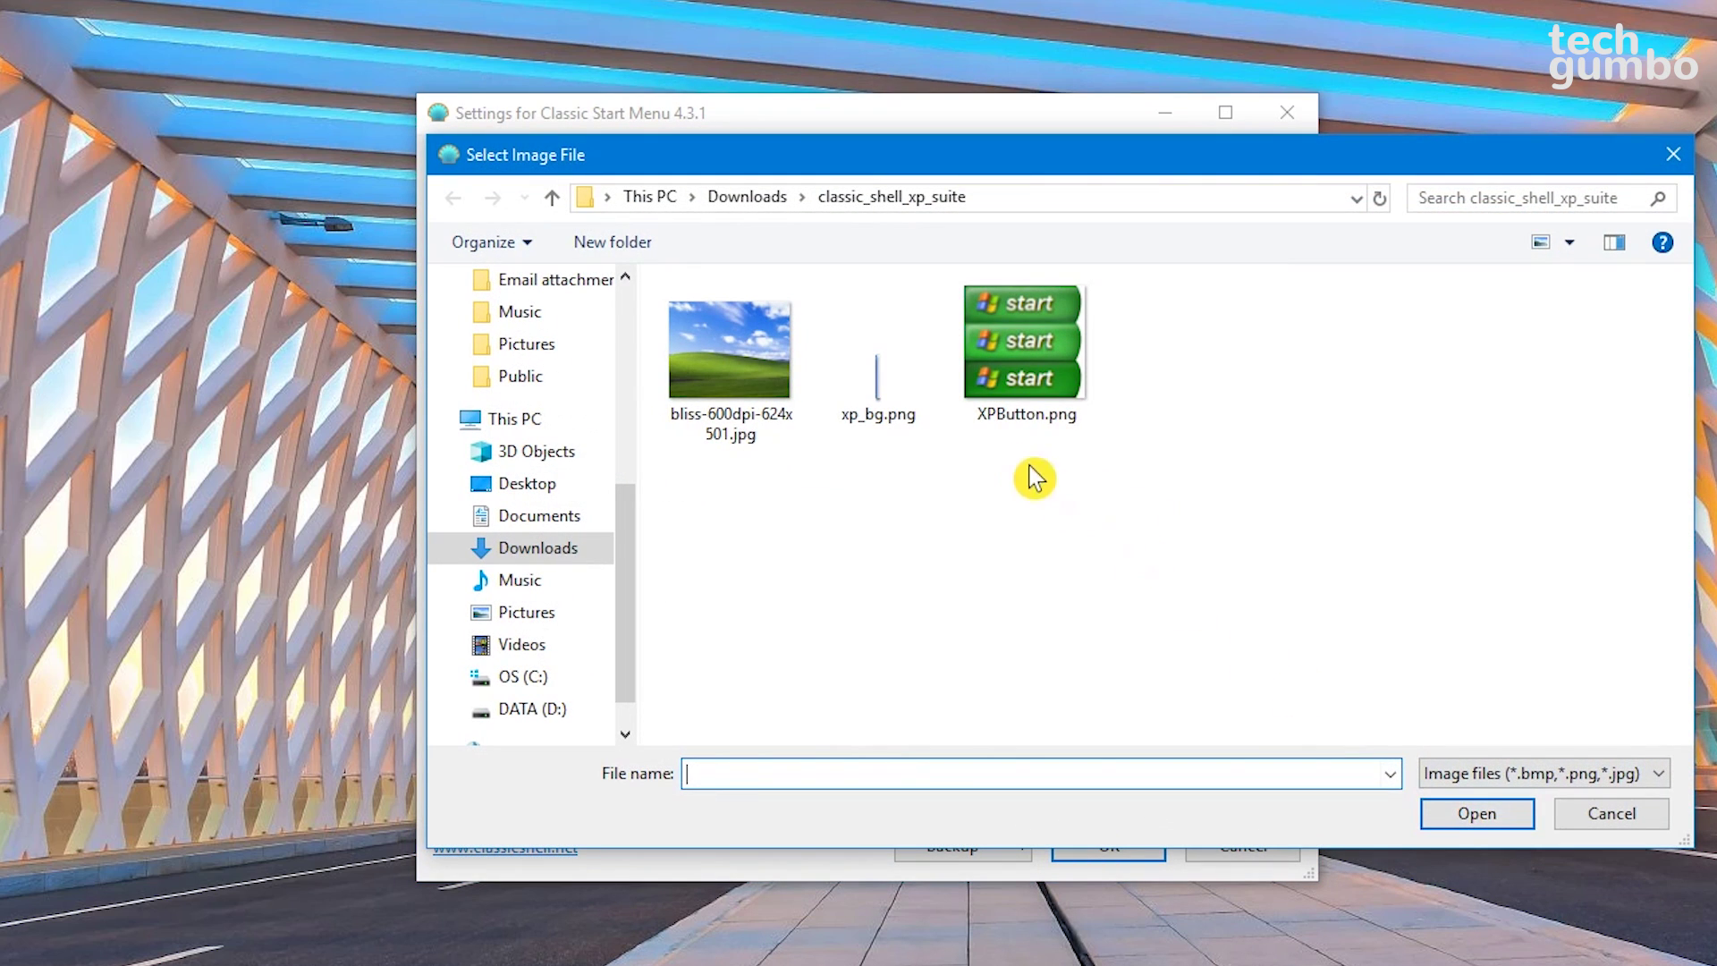
{"action": "left_click", "coordinate": [897, 385]}
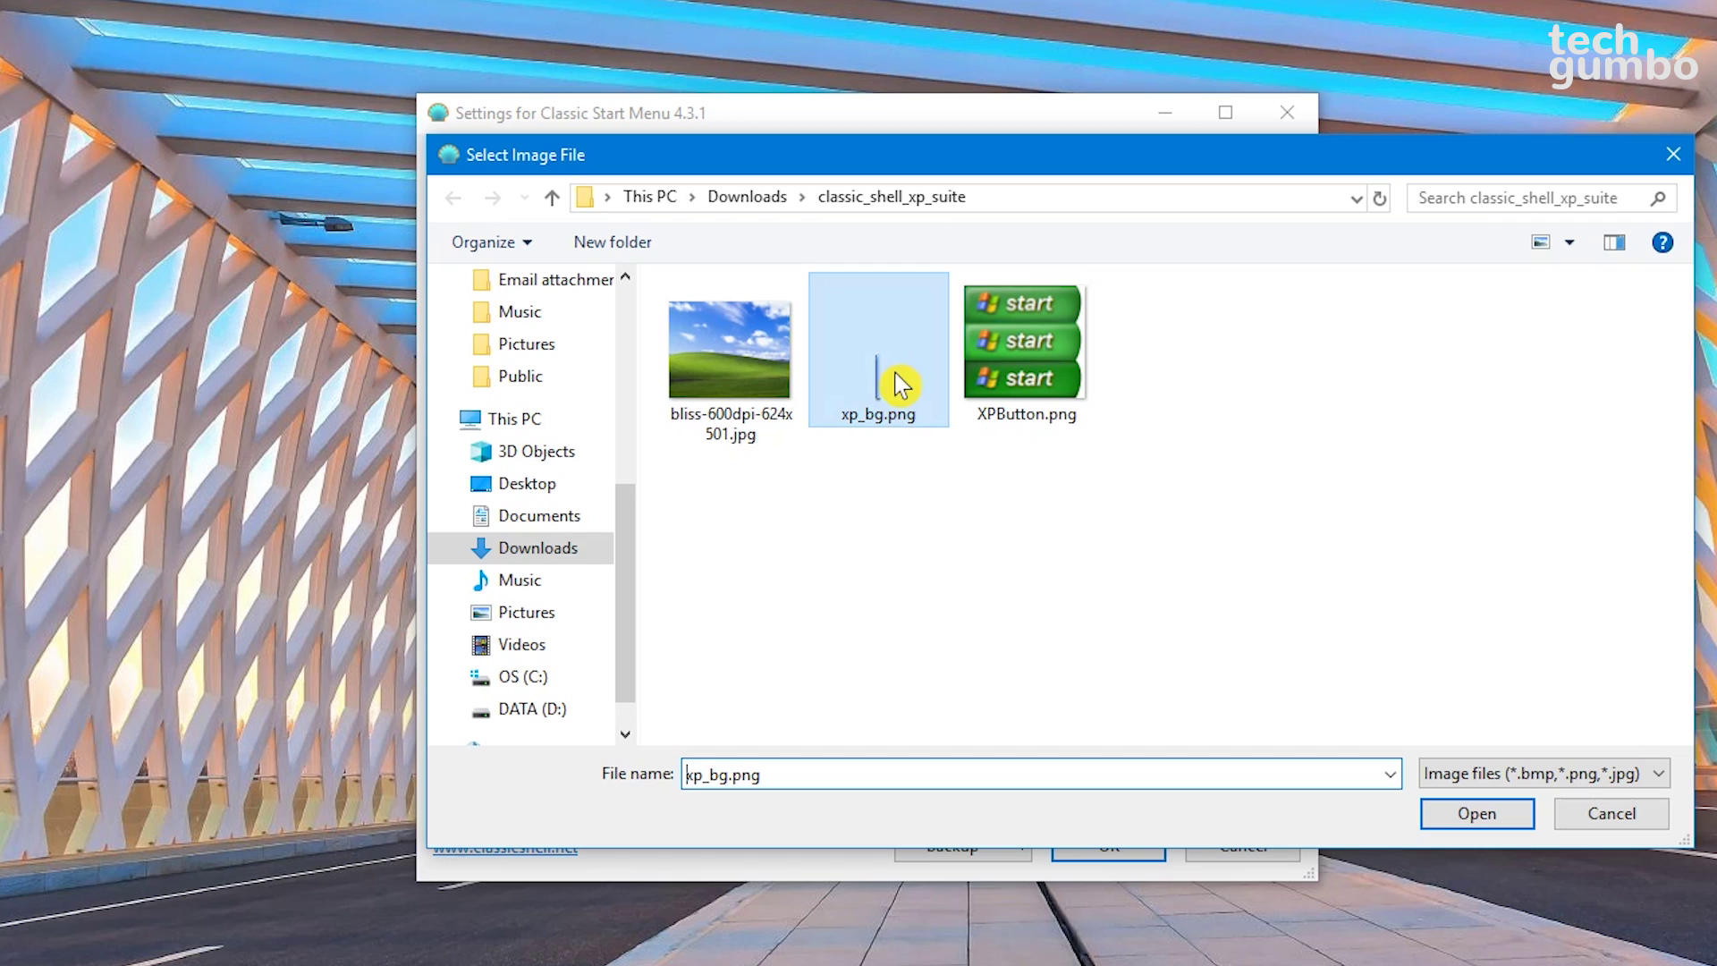
{"action": "left_click", "coordinate": [1471, 812]}
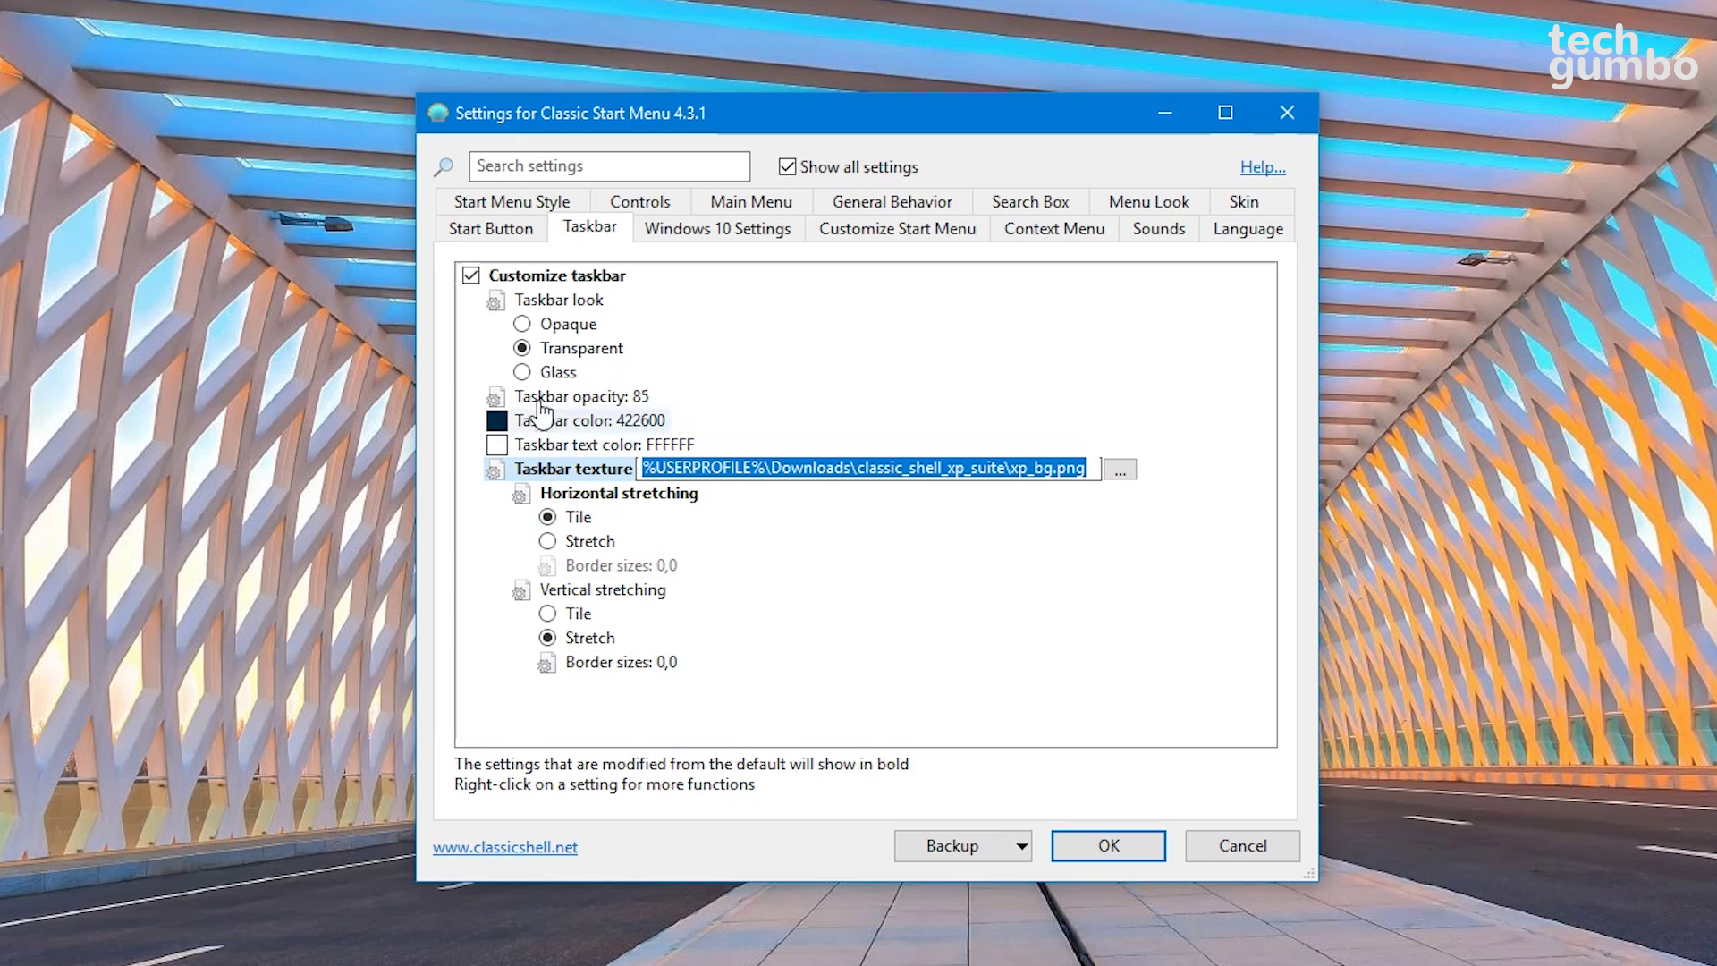
Turn on Replace Start button and set XPButton.png as the Start button image.
{"action": "left_click", "coordinate": [508, 229]}
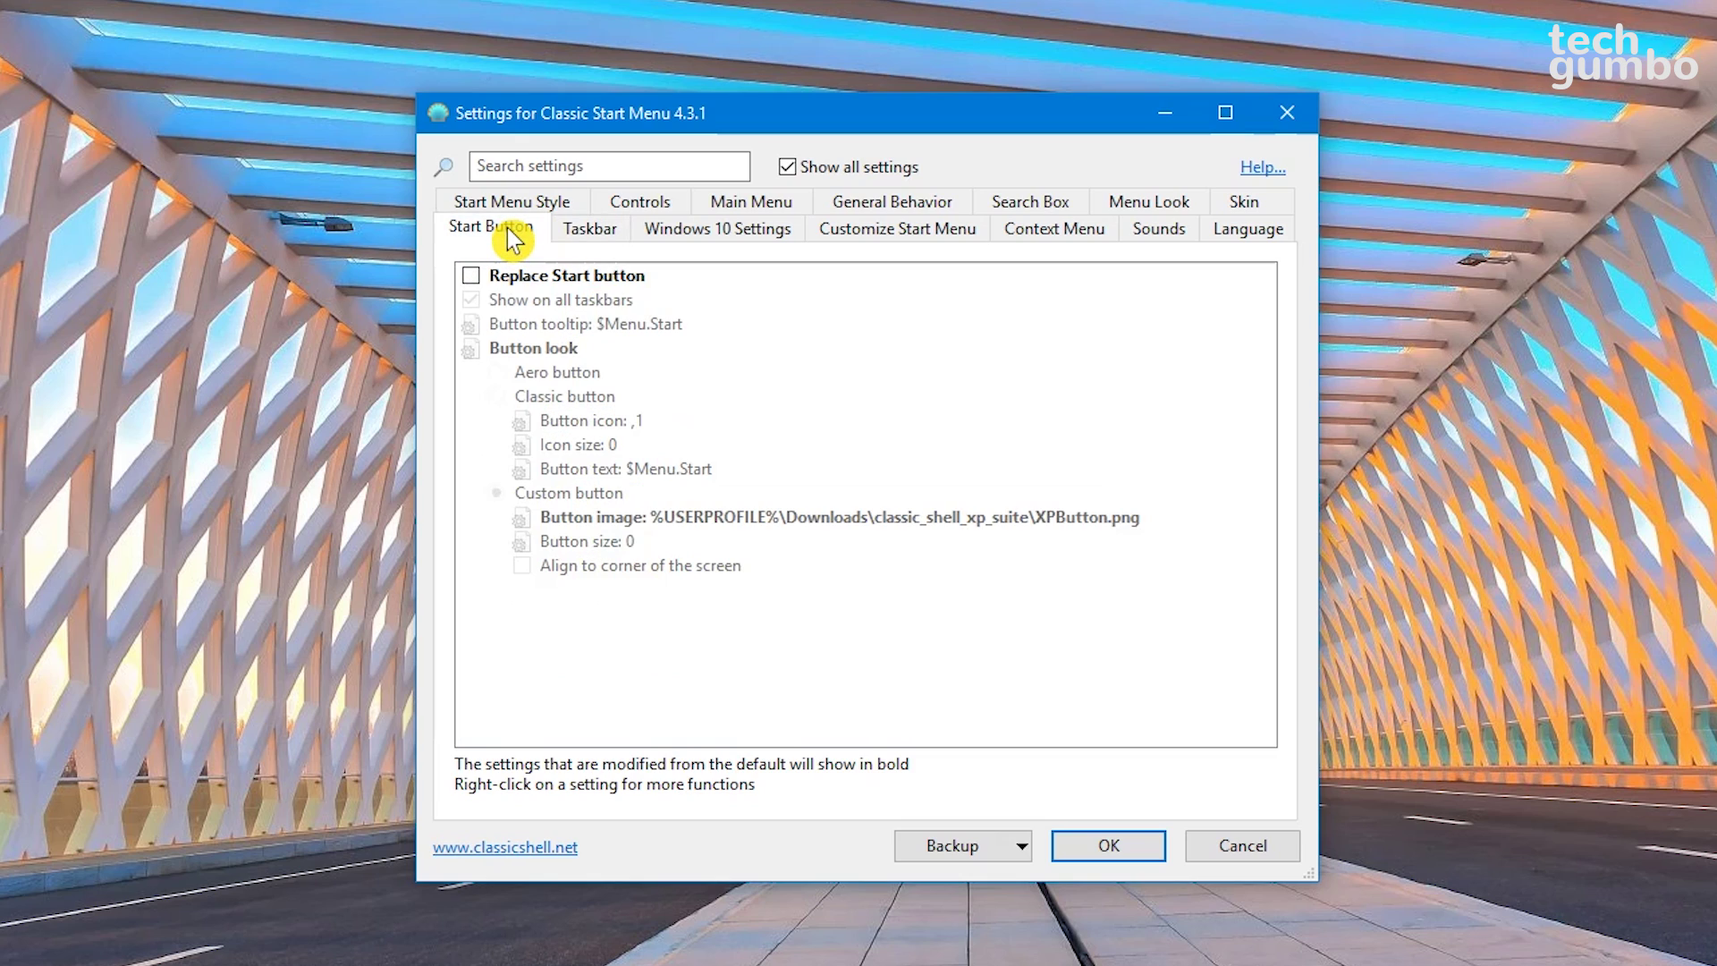
{"action": "left_click", "coordinate": [471, 277]}
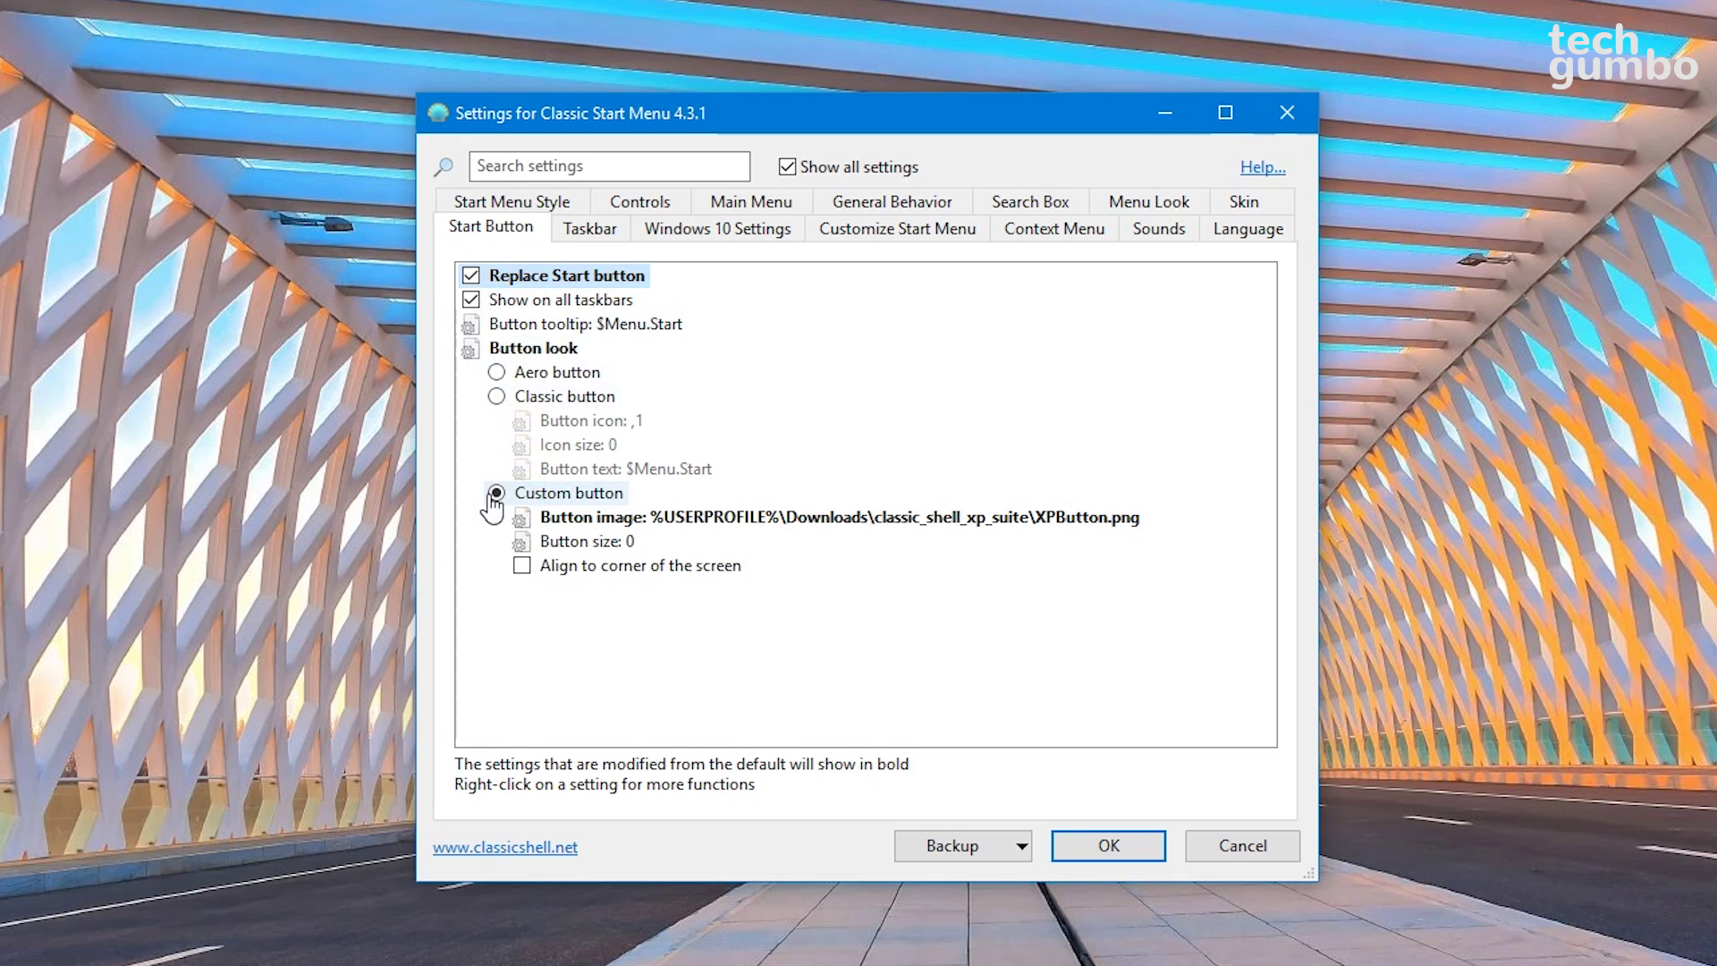
{"action": "left_click", "coordinate": [537, 516]}
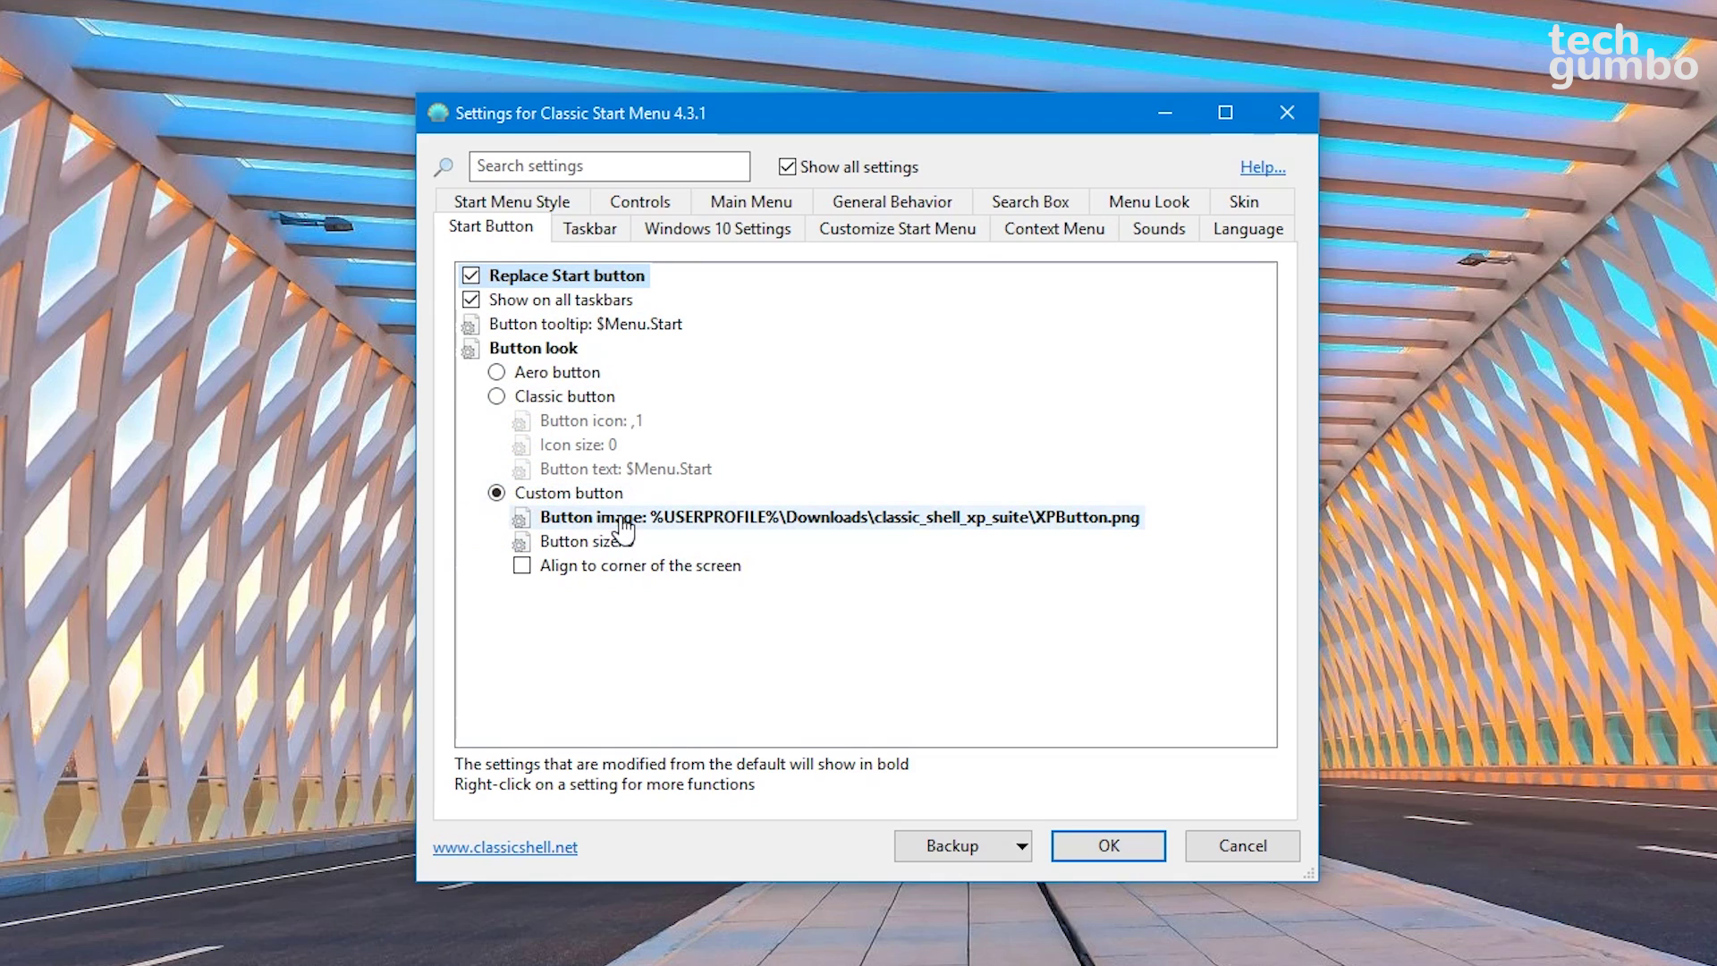
{"action": "left_click", "coordinate": [536, 517]}
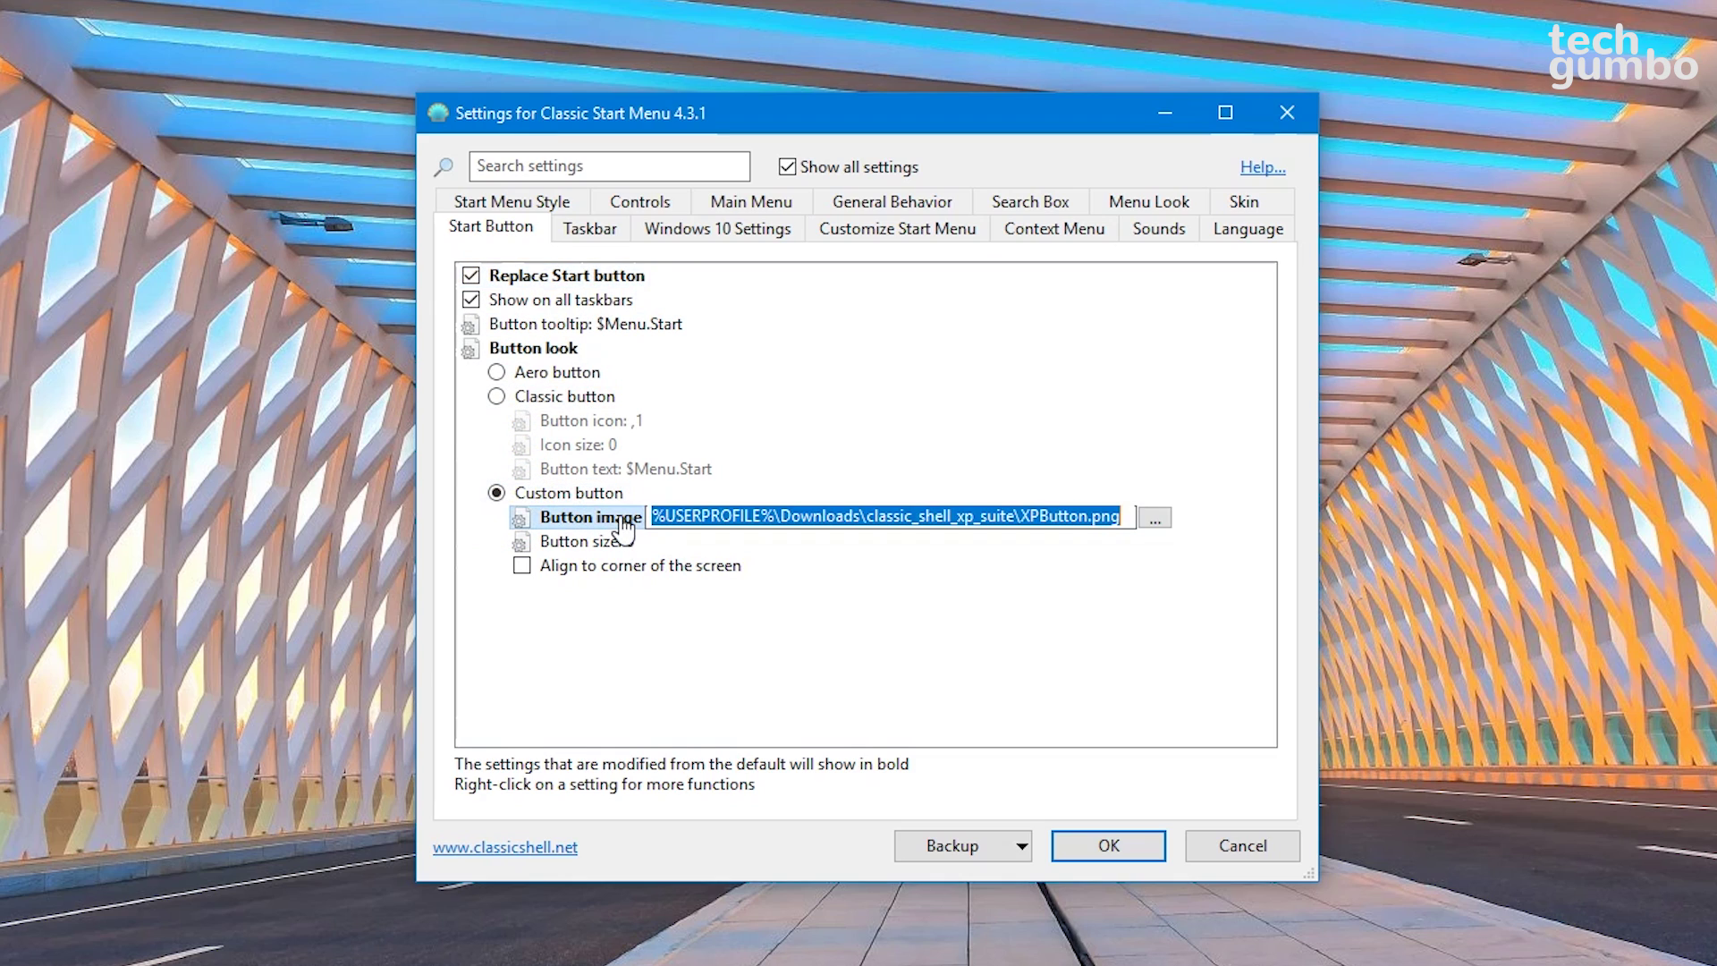
{"action": "left_click", "coordinate": [1154, 517]}
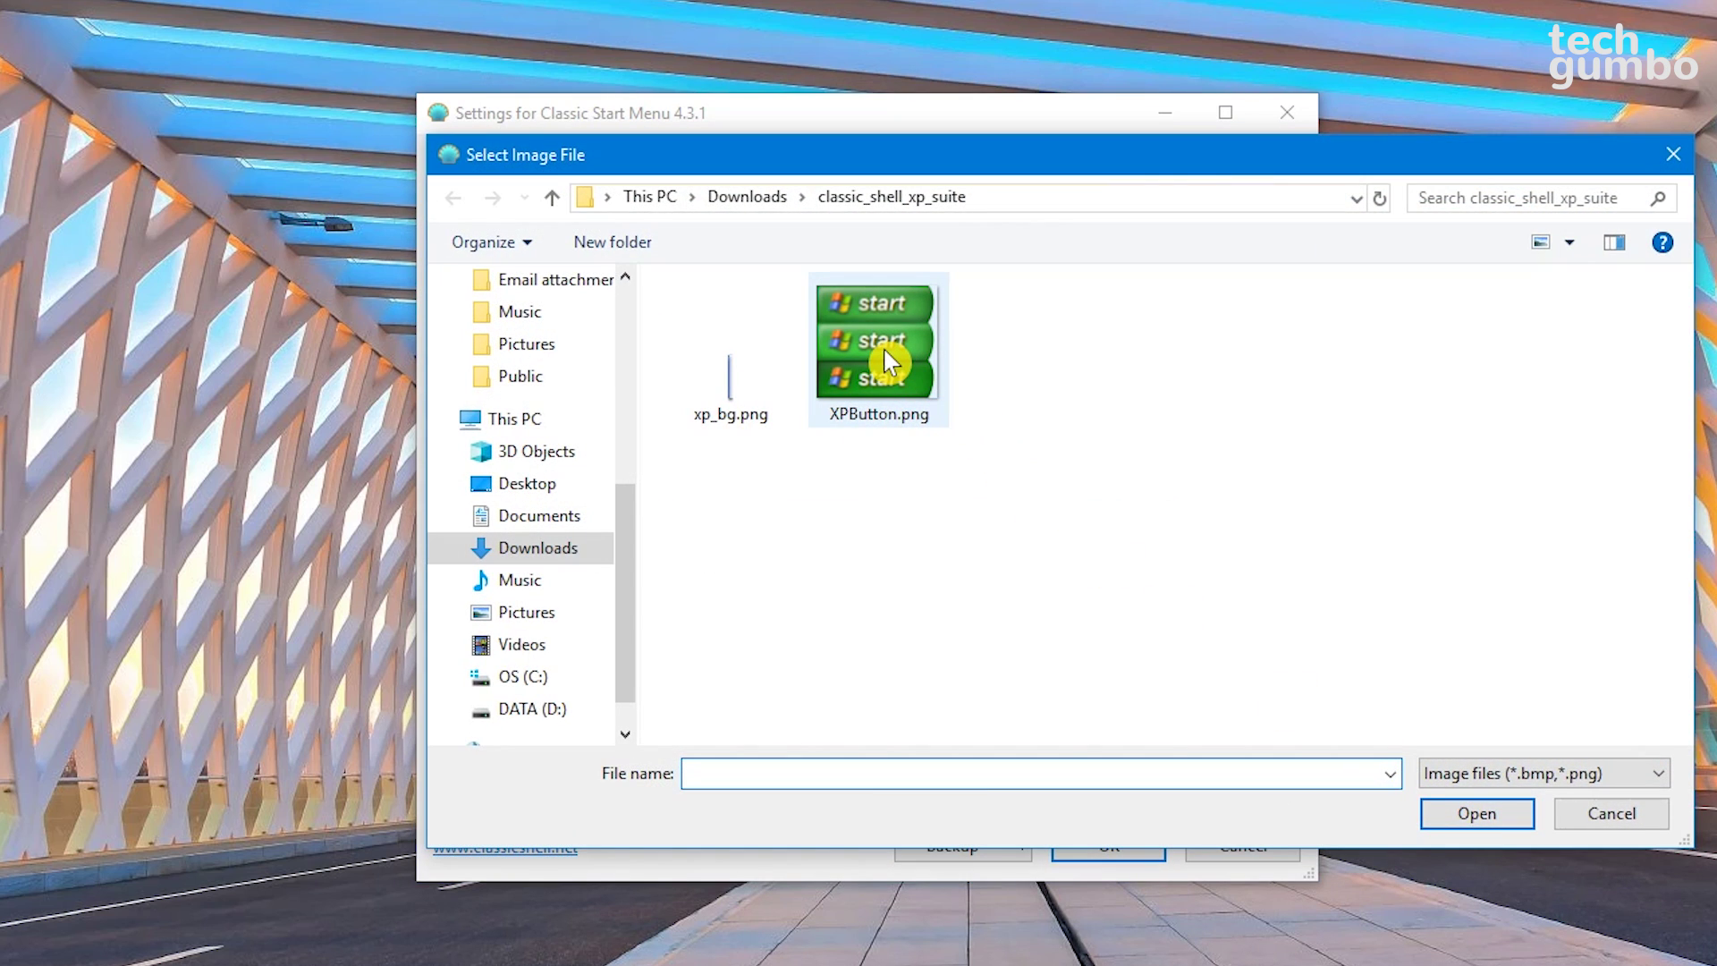
{"action": "left_click", "coordinate": [885, 350]}
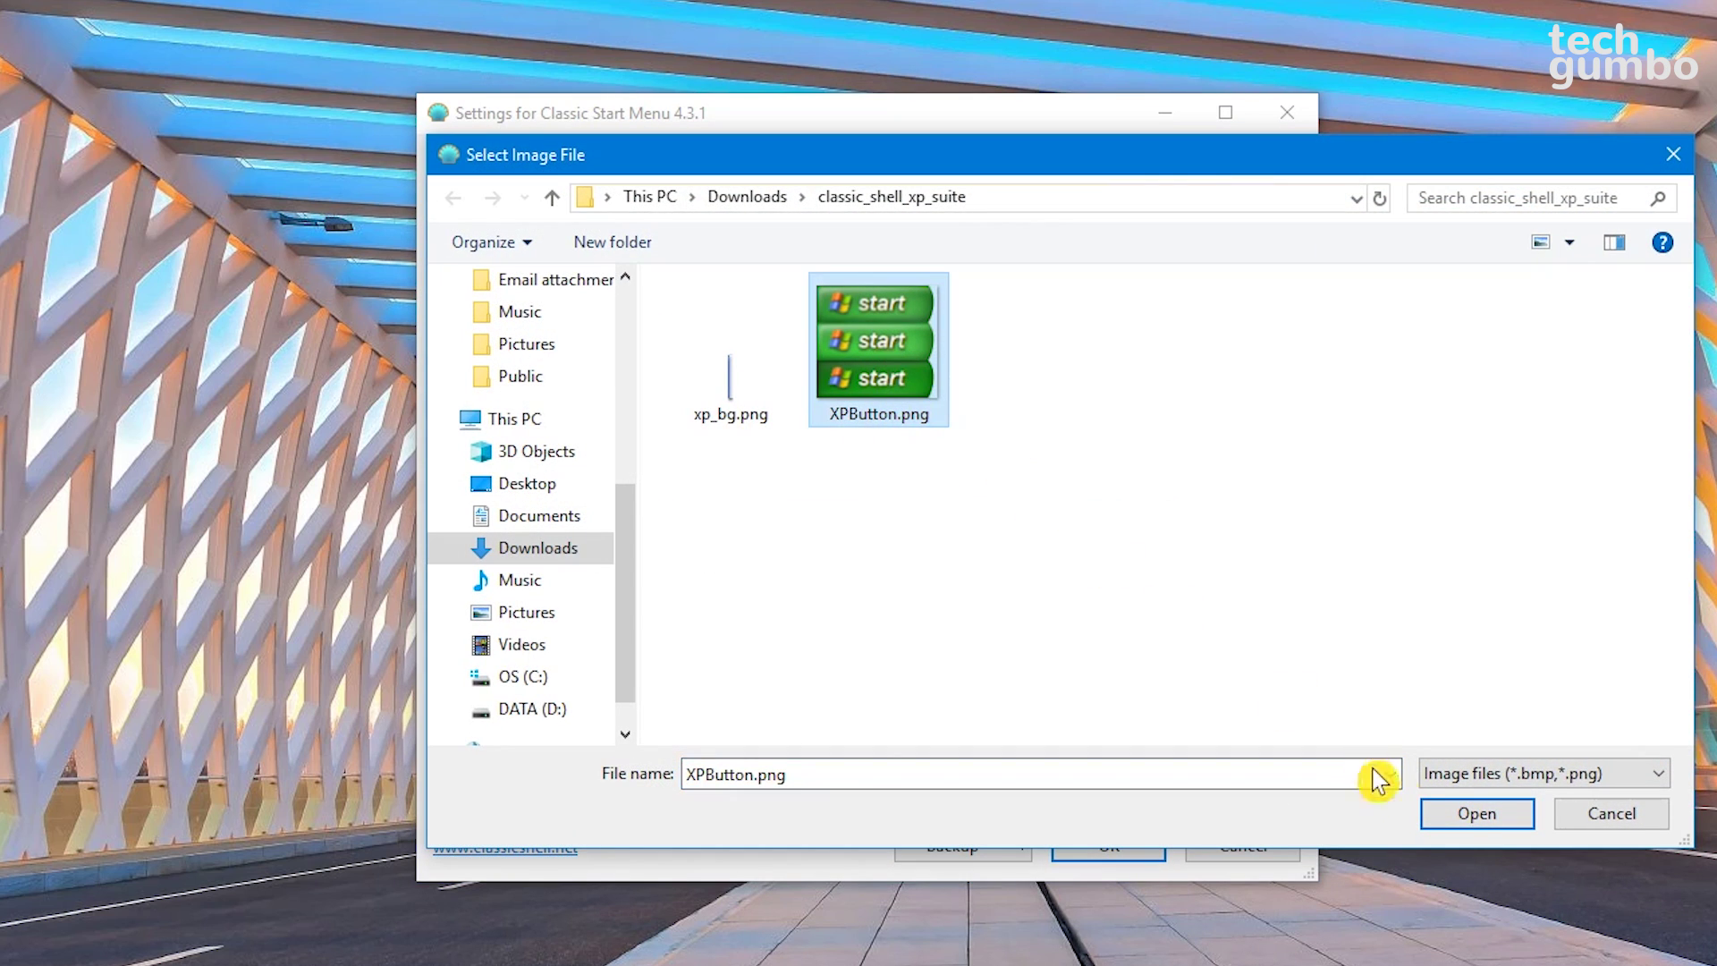
{"action": "left_click", "coordinate": [1457, 812]}
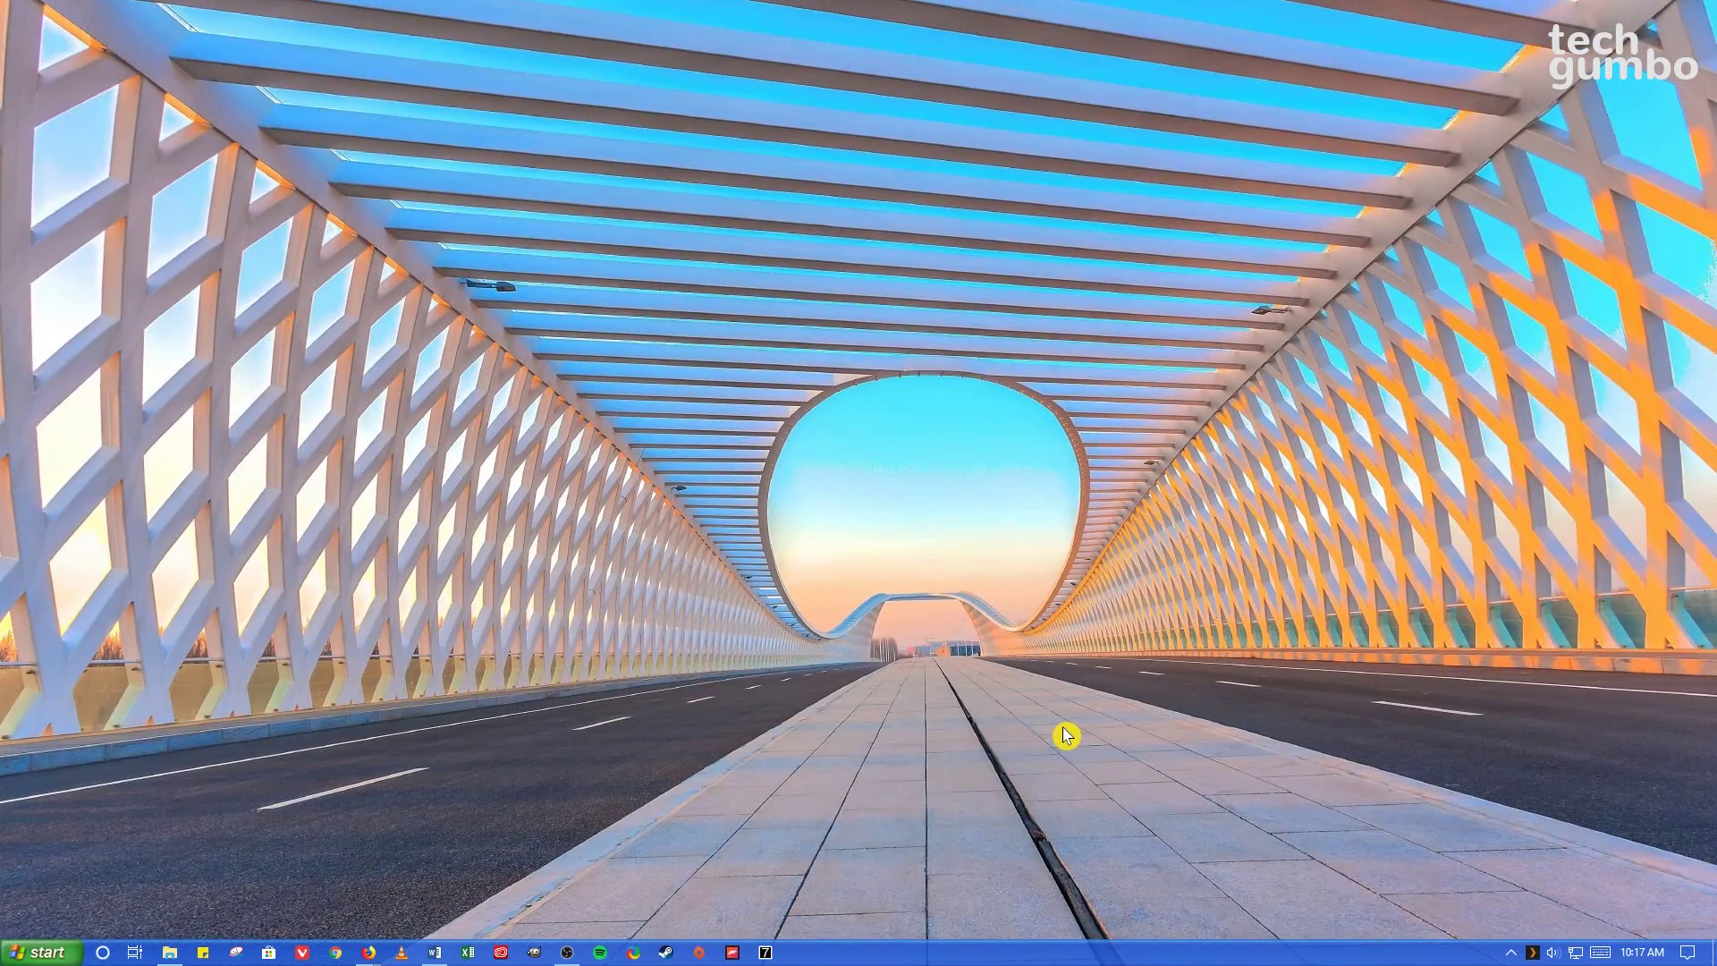
Set the desktop background to the picture bliss-600dpi-624x501.jpg.
{"action": "right_click", "coordinate": [1065, 736]}
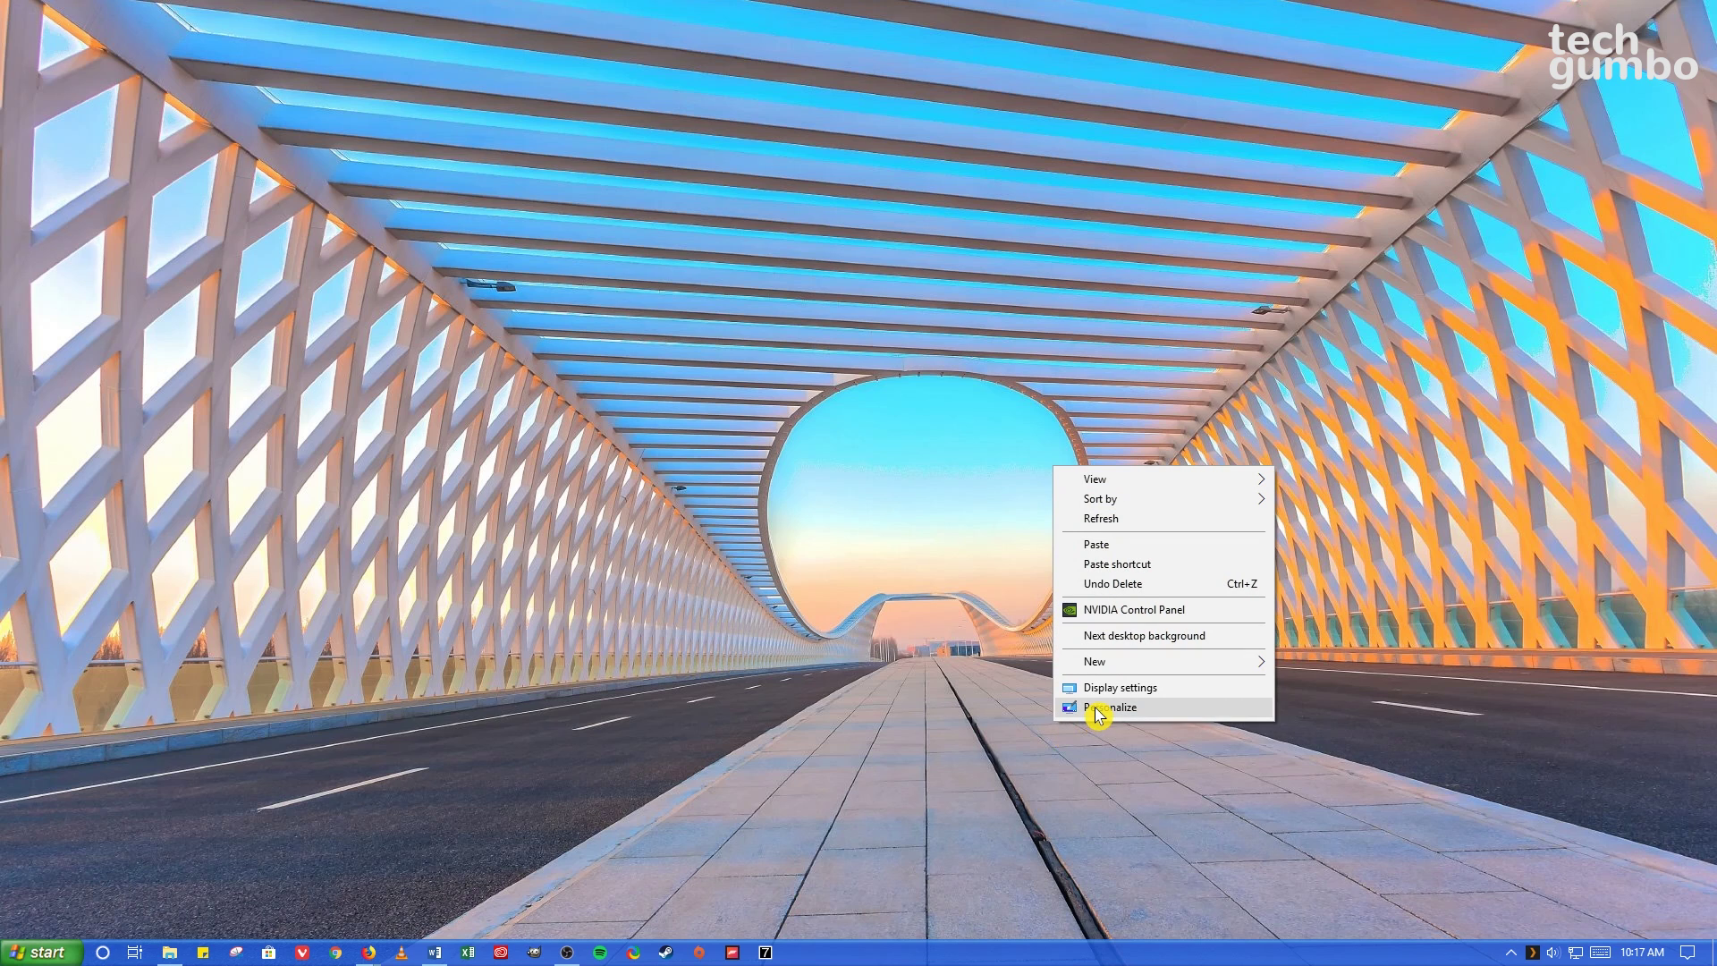
{"action": "left_click", "coordinate": [1098, 709]}
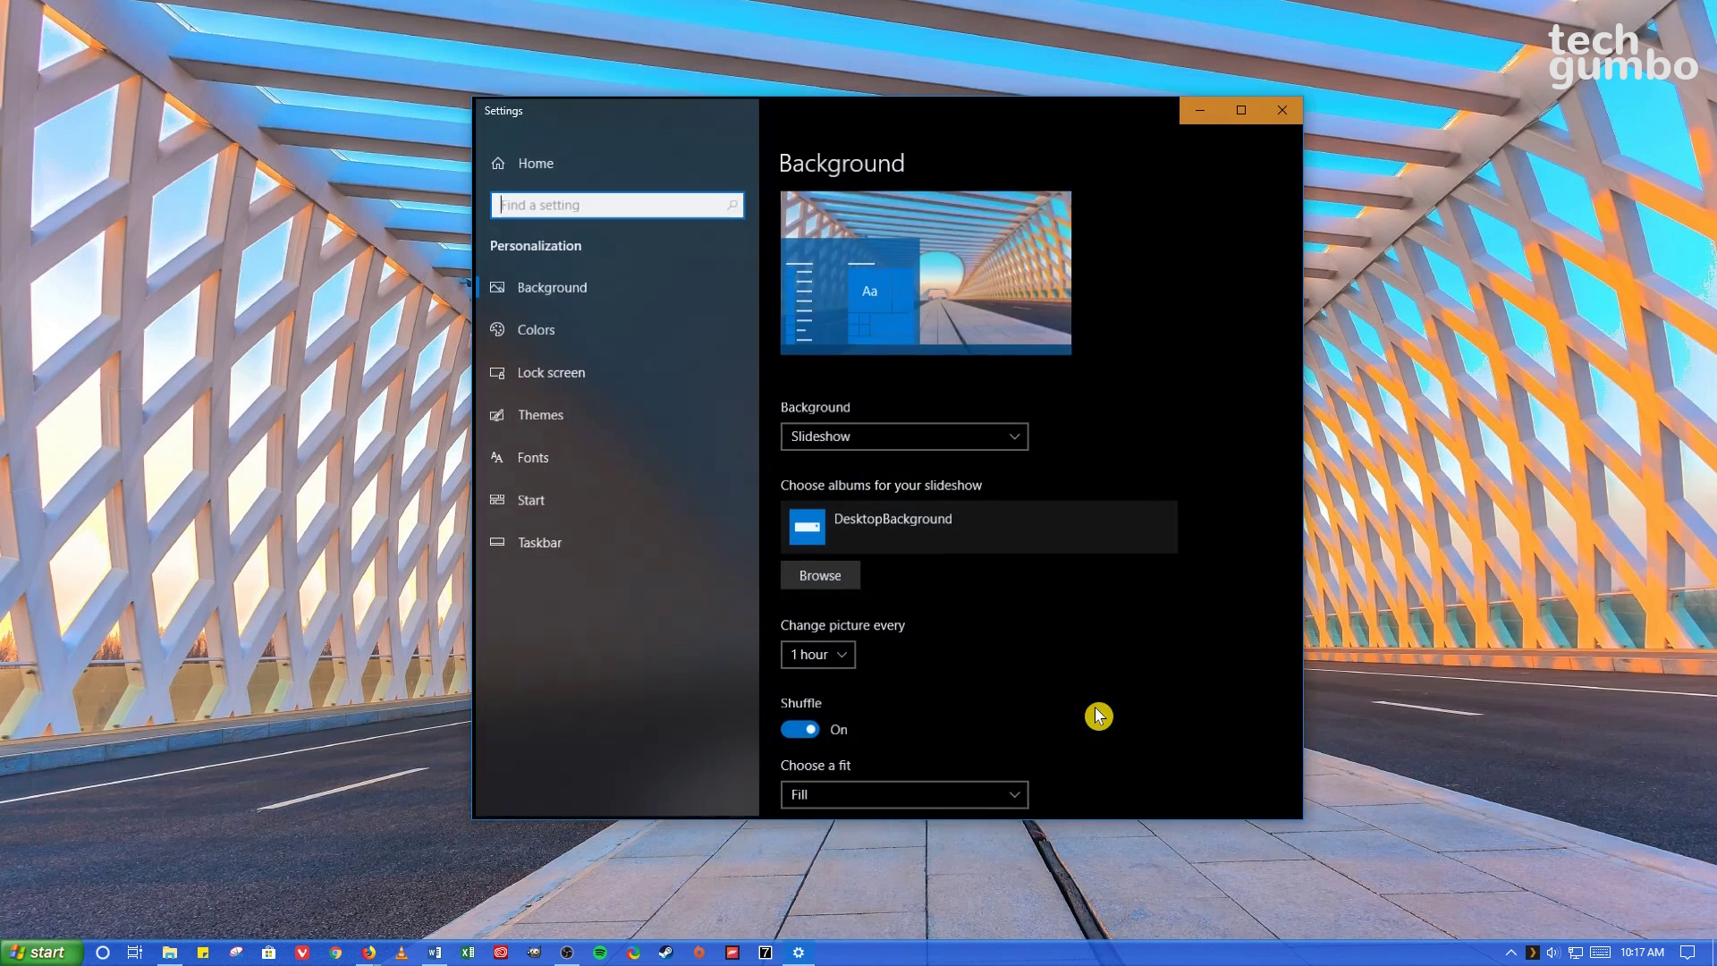
{"action": "left_click", "coordinate": [1024, 444]}
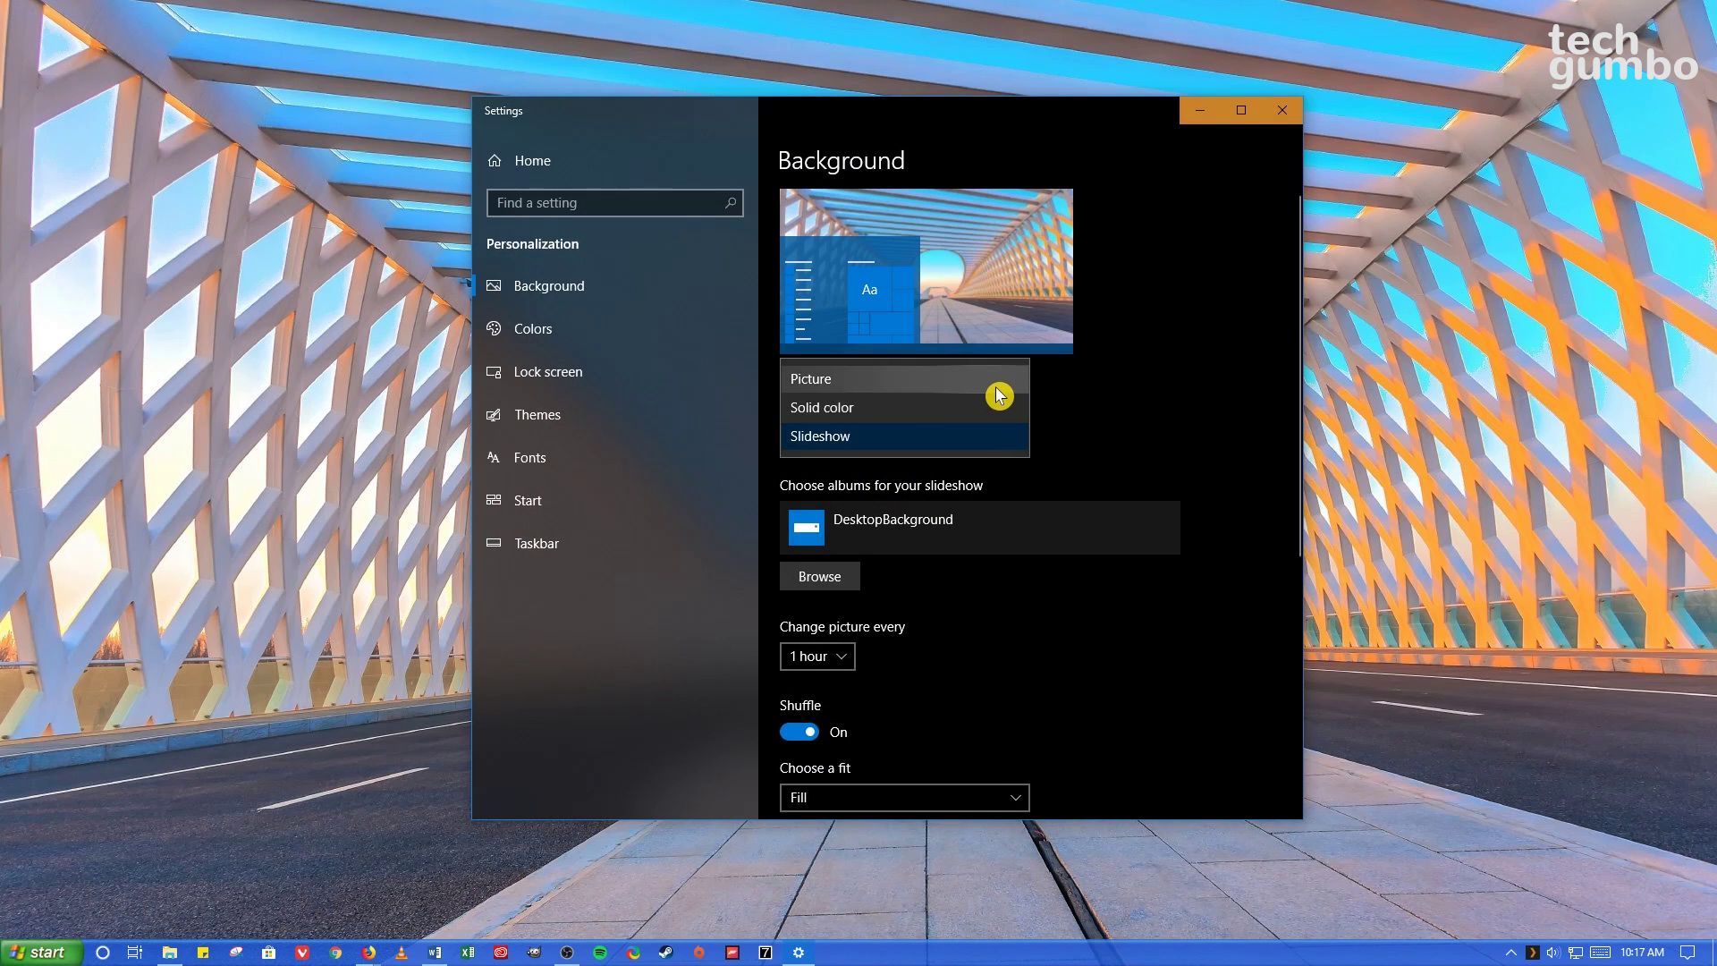
{"action": "left_click", "coordinate": [999, 386]}
{"action": "left_click", "coordinate": [838, 587]}
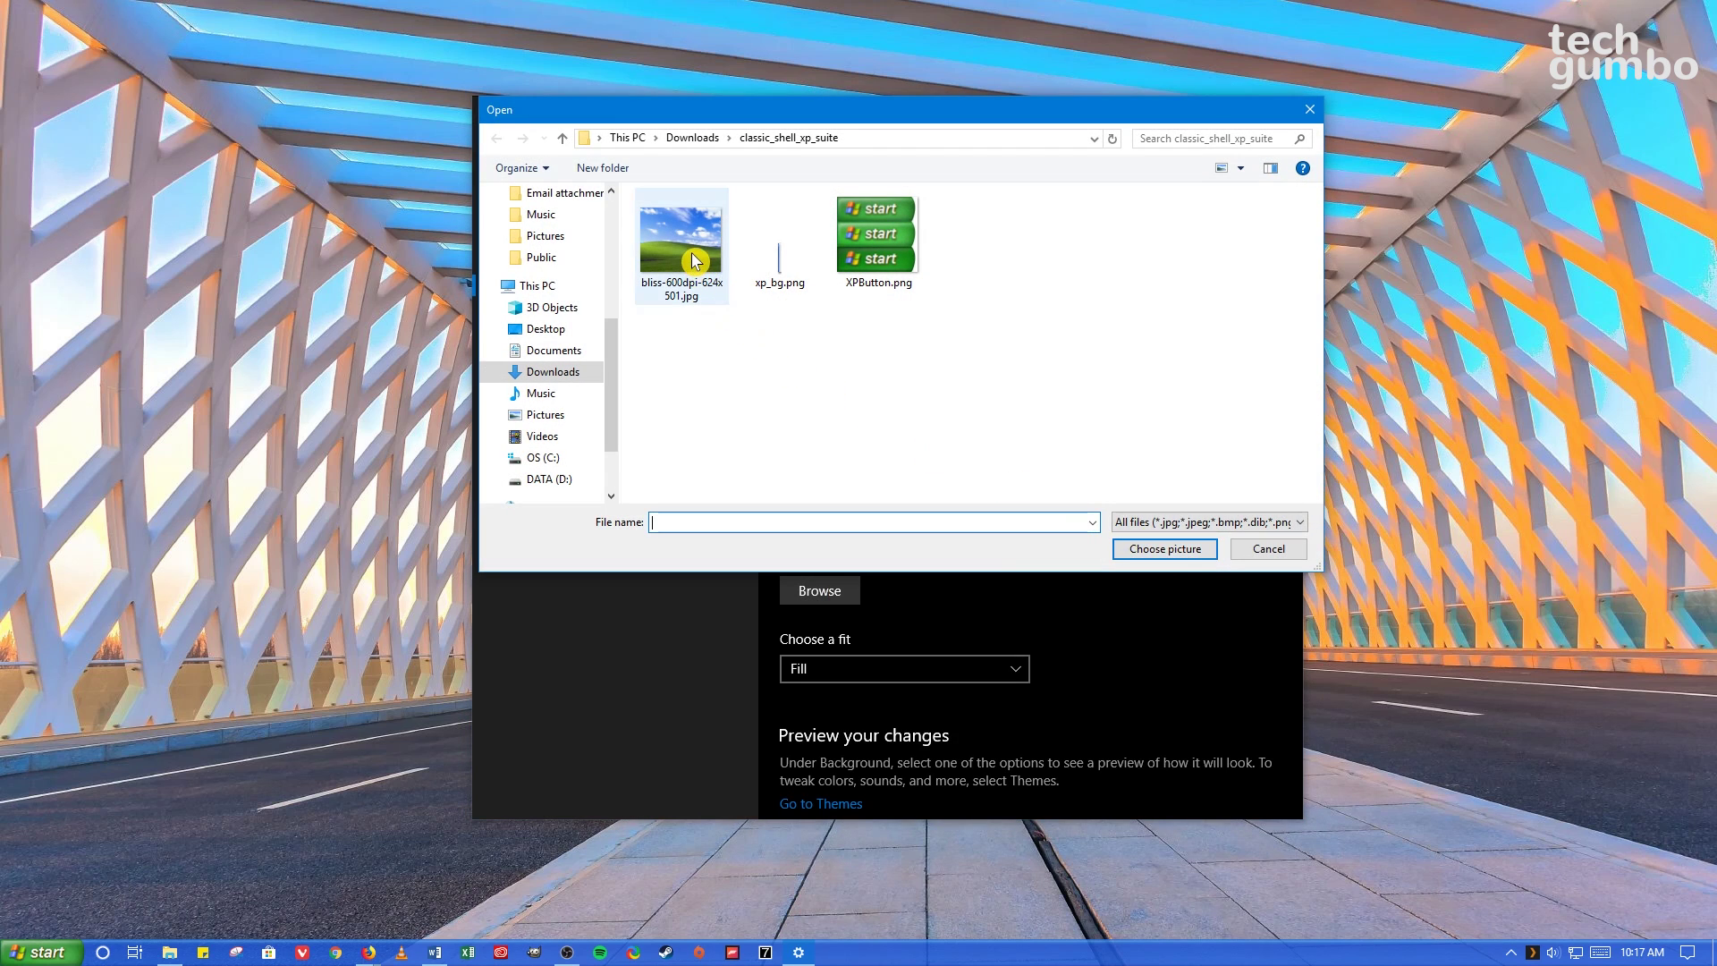
{"action": "left_click", "coordinate": [694, 260]}
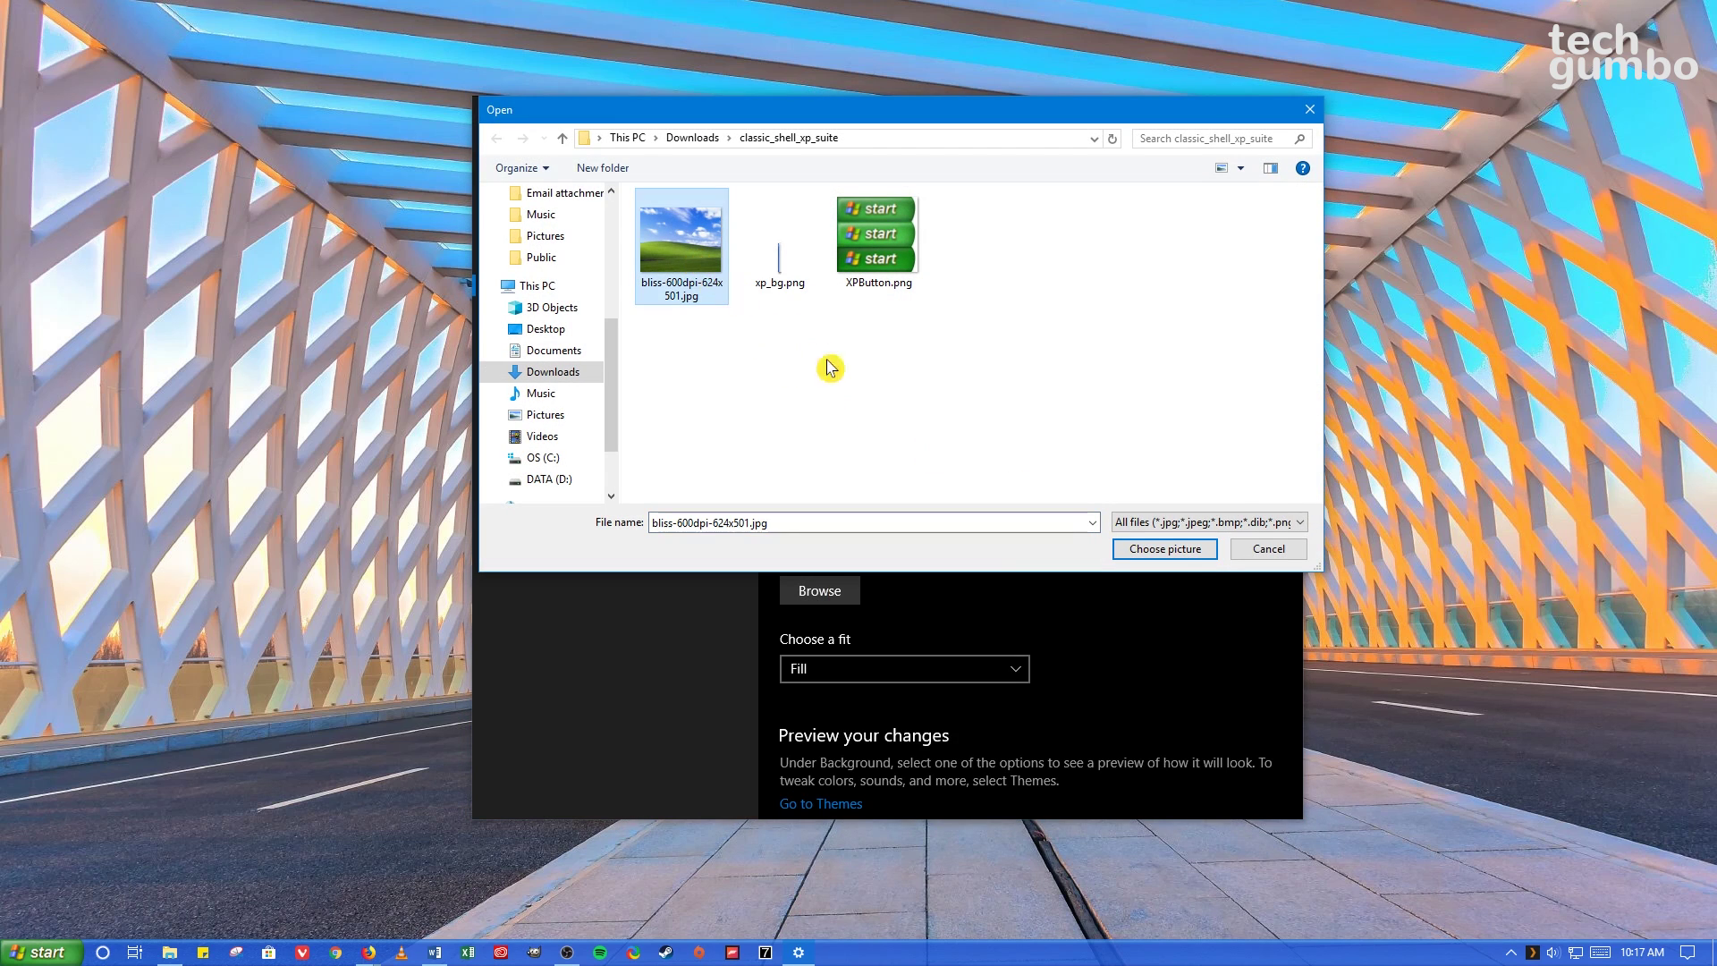
{"action": "left_click", "coordinate": [1138, 554]}
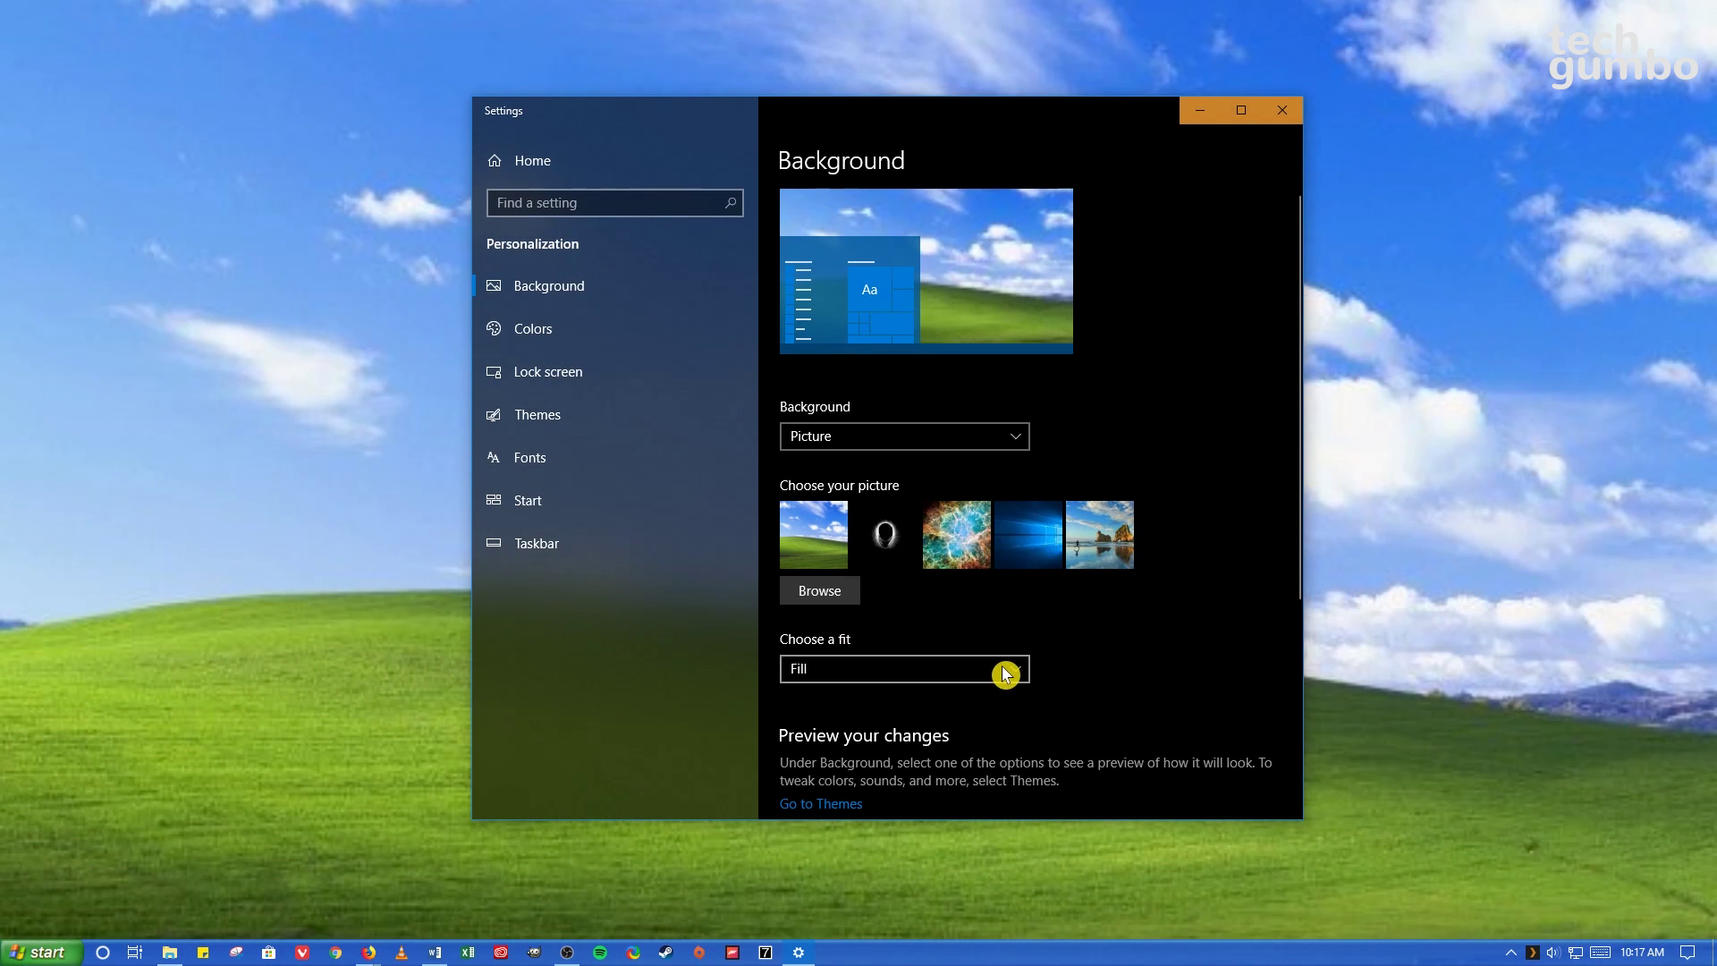
Make the wallpaper fit Stretch and close Settings.
{"action": "left_click", "coordinate": [1025, 677]}
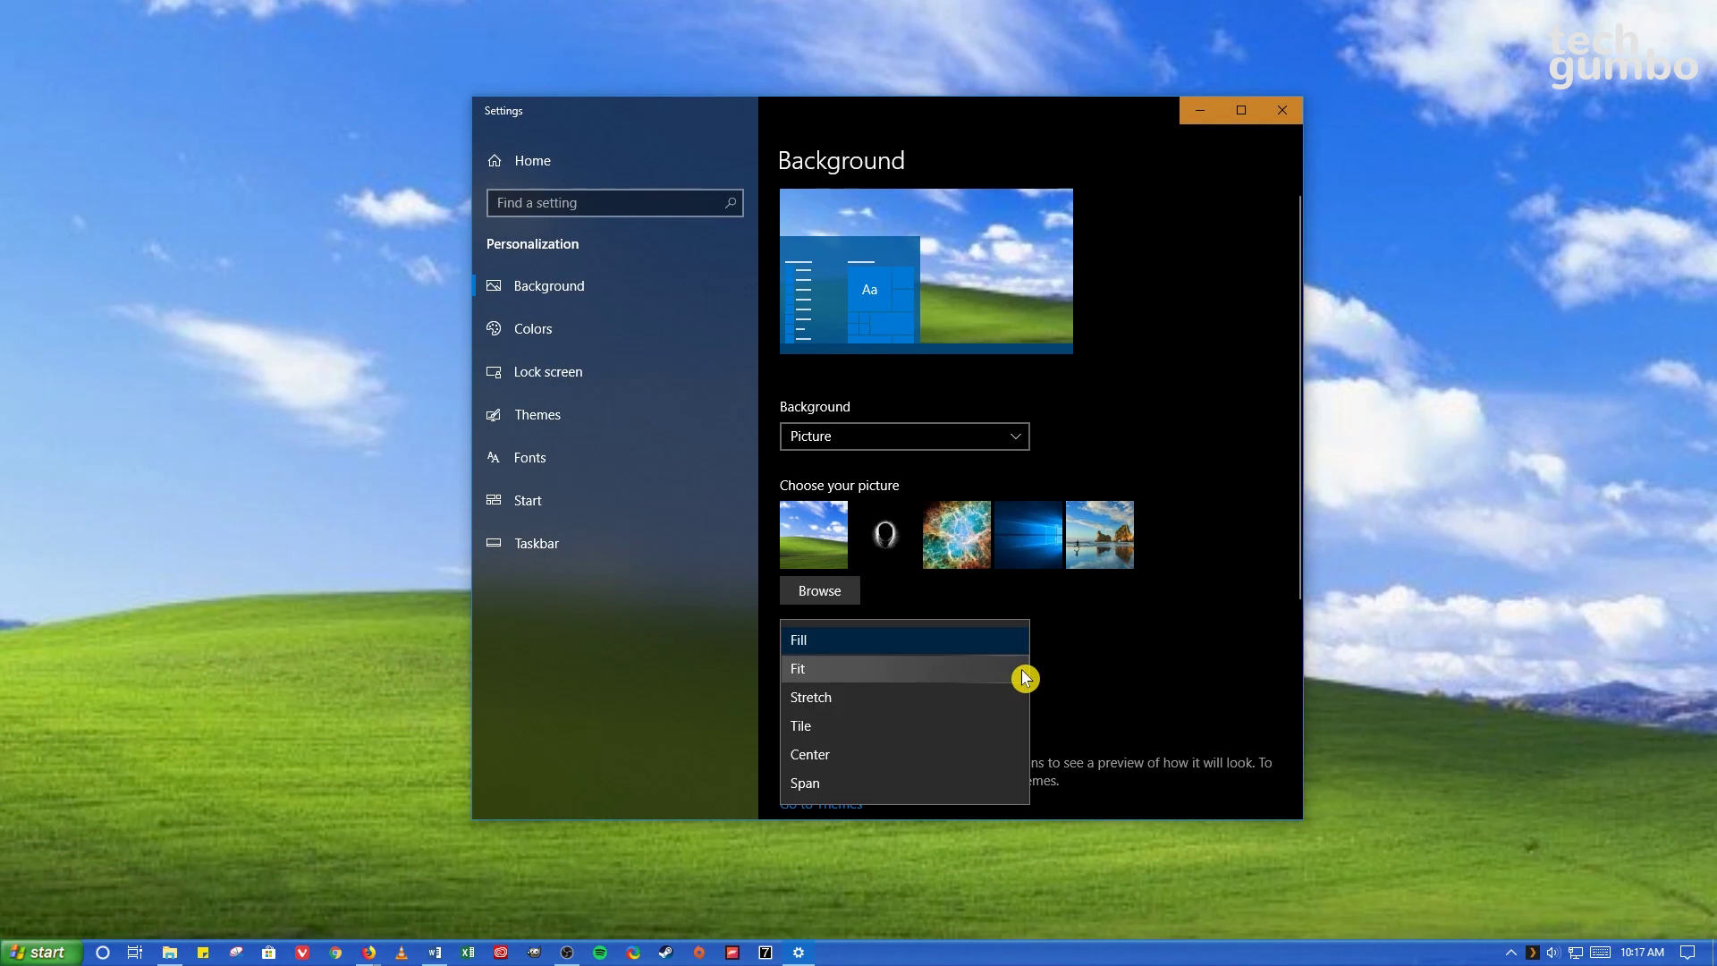
{"action": "left_click", "coordinate": [973, 699]}
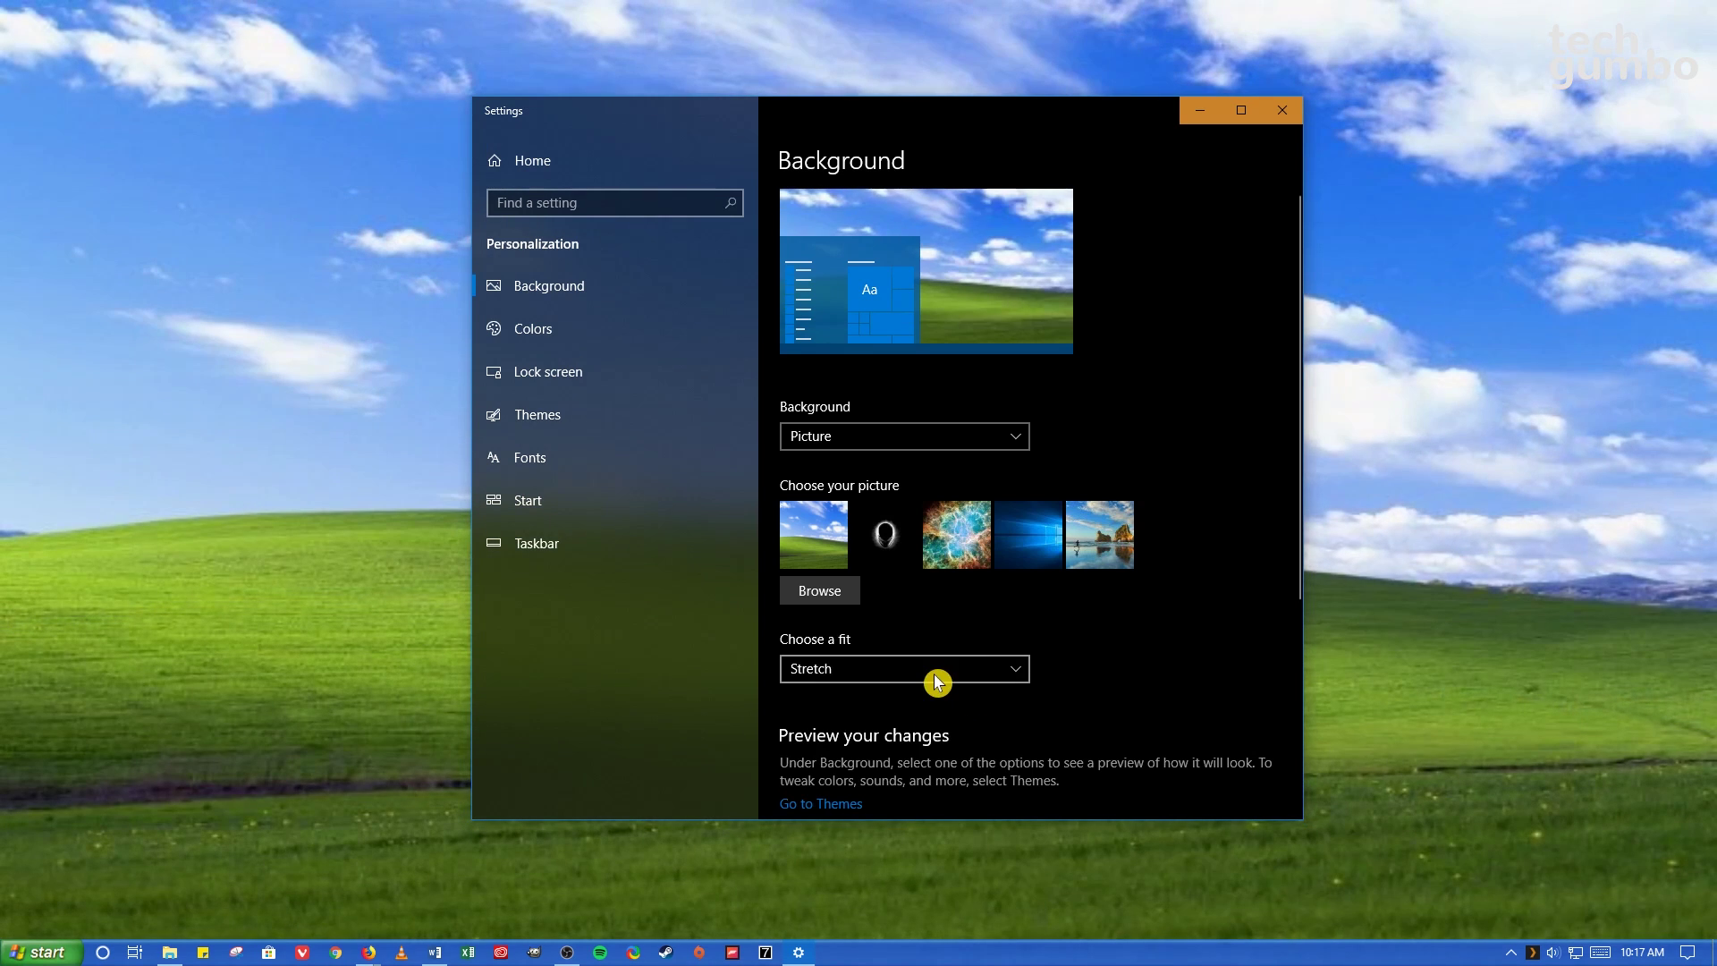
{"action": "left_click", "coordinate": [1281, 110]}
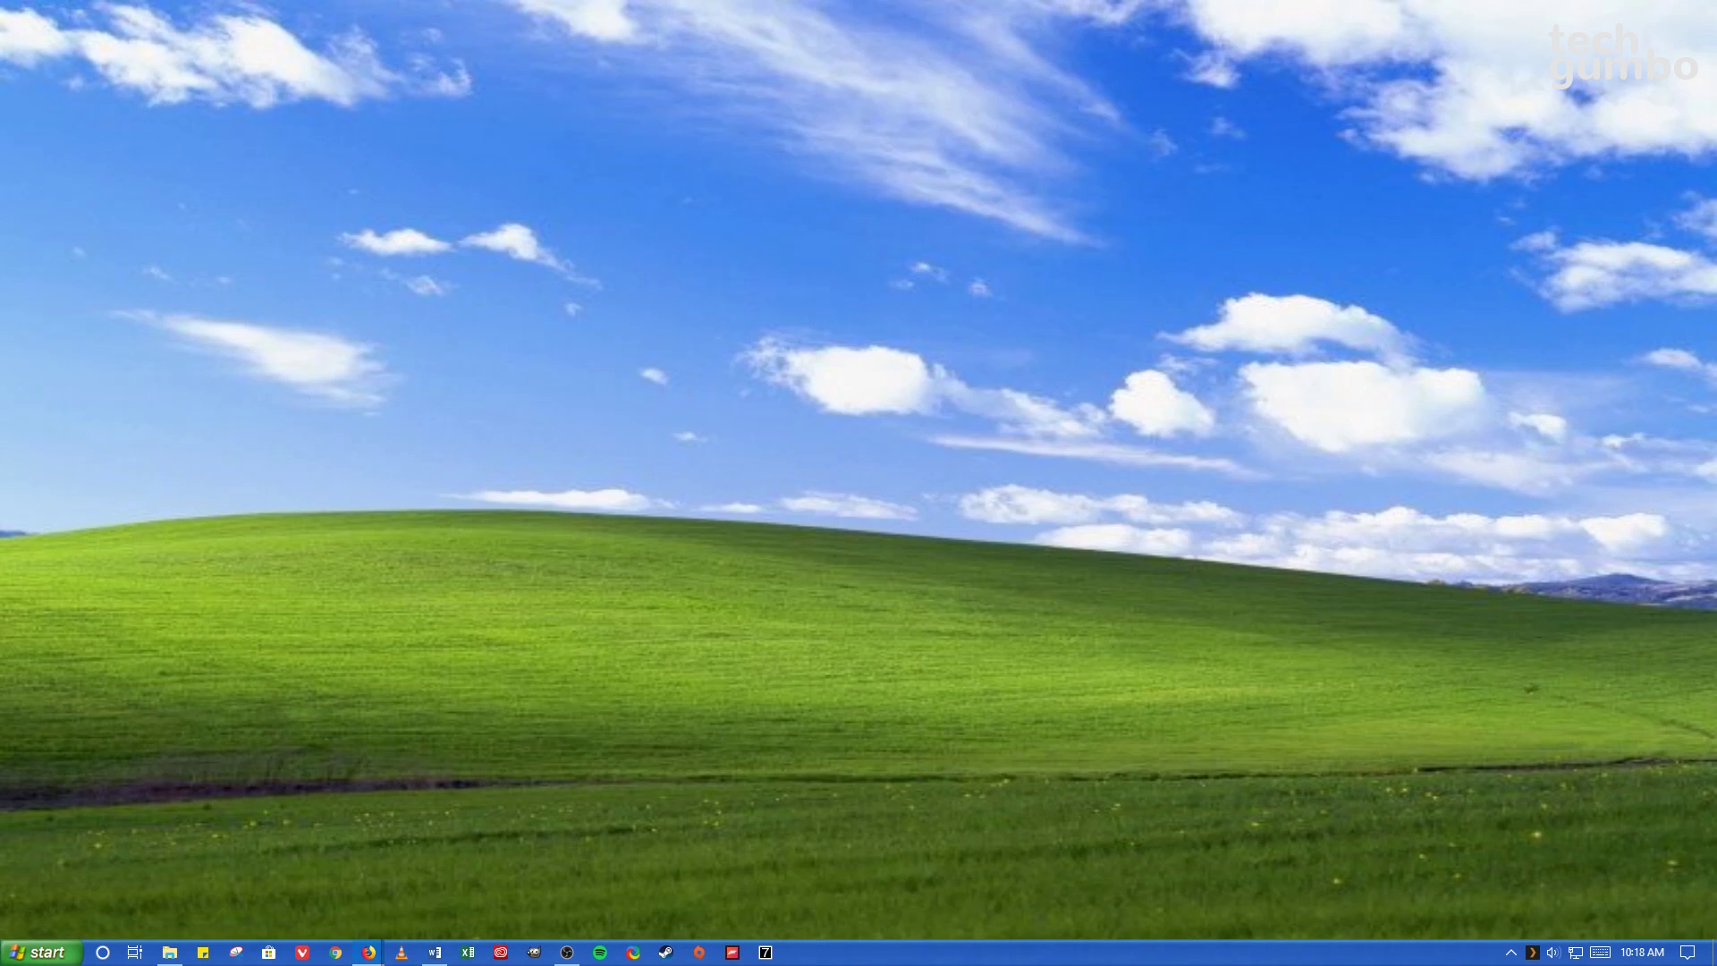